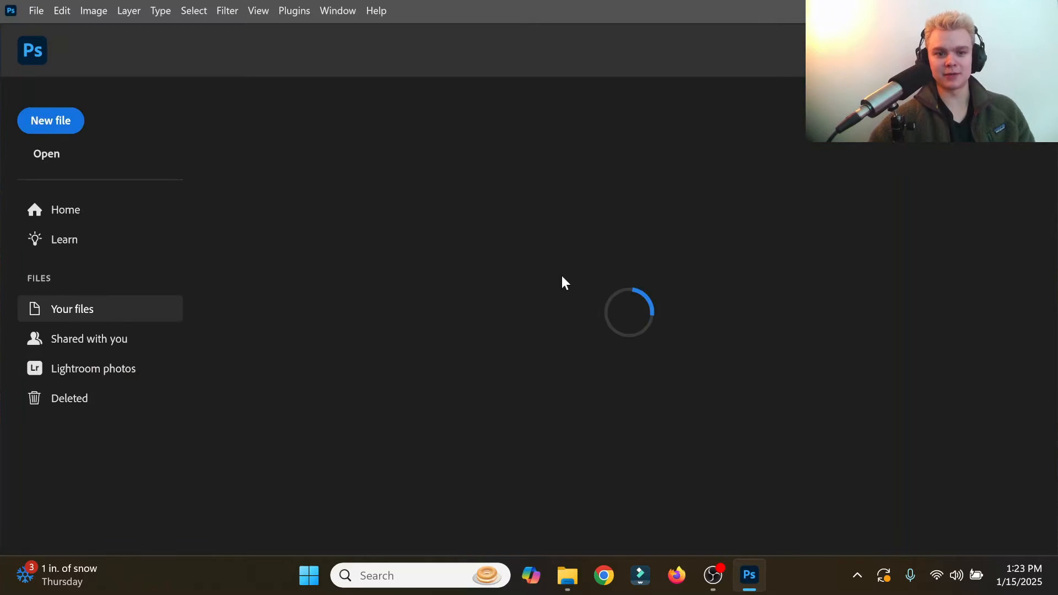
# Step: Create a new document at the Default Photoshop Size of 7 x 5 in and 300 ppi
pyautogui.click(58, 123)
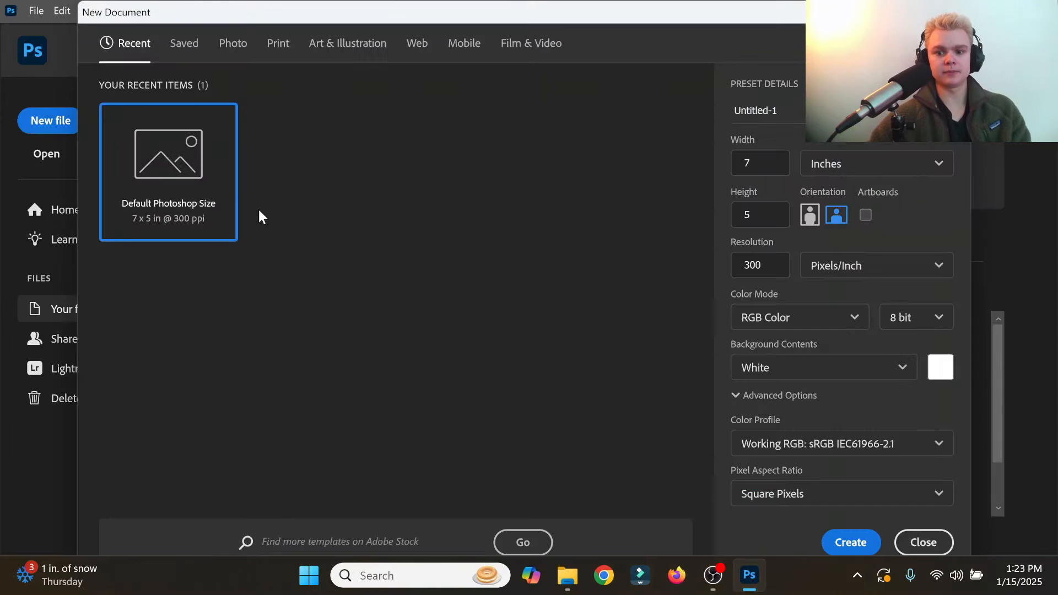
pyautogui.click(851, 542)
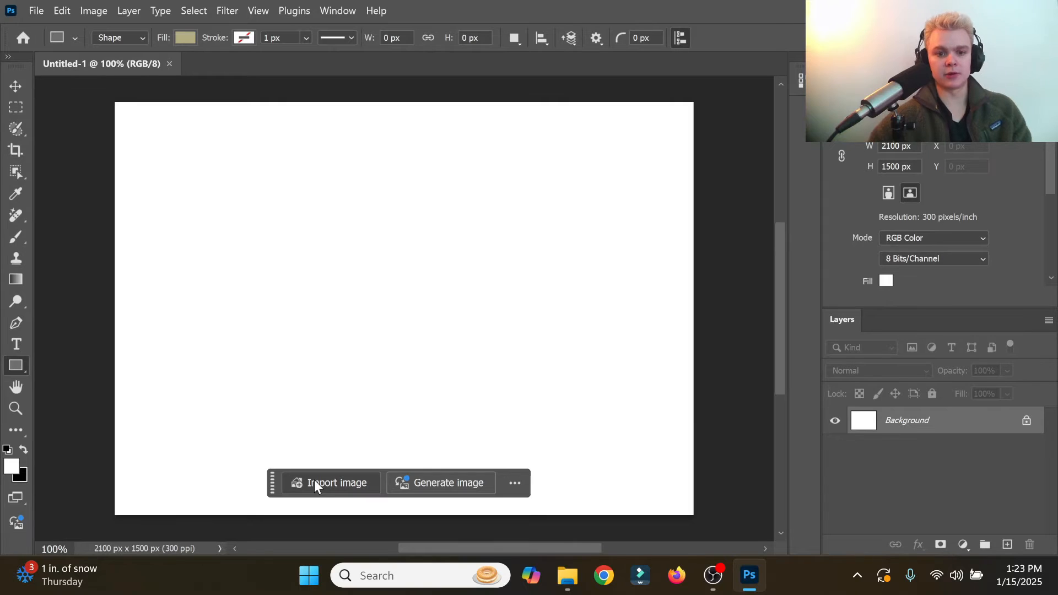
# Step: Place "Wholesale candle image for photoshop" from the Downloads folder and scale it to 25% so it spans the full canvas width
pyautogui.click(315, 482)
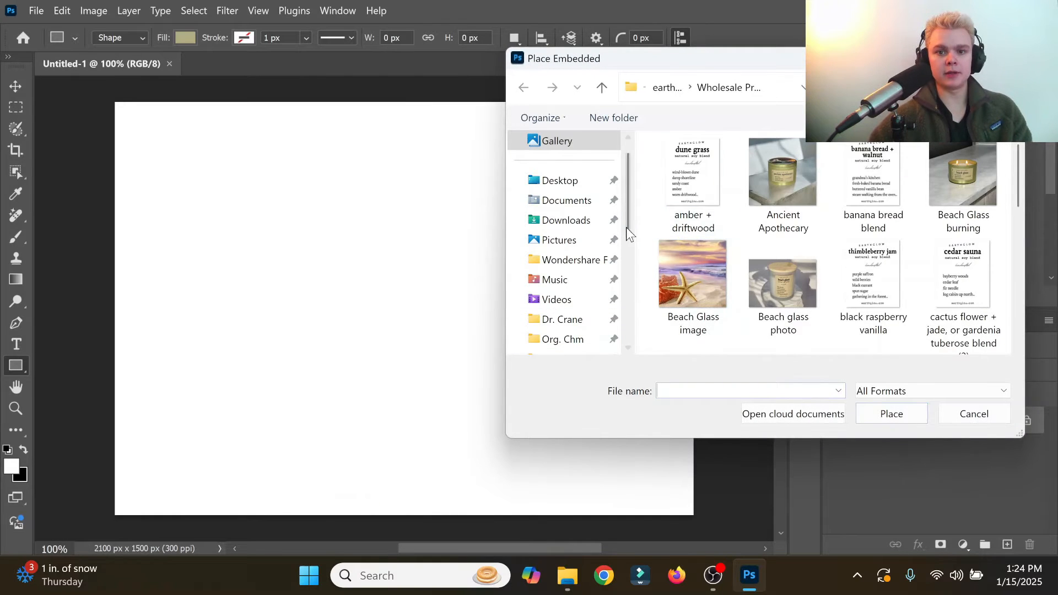
pyautogui.scroll(-1, 569, 267)
pyautogui.scroll(-2, 569, 268)
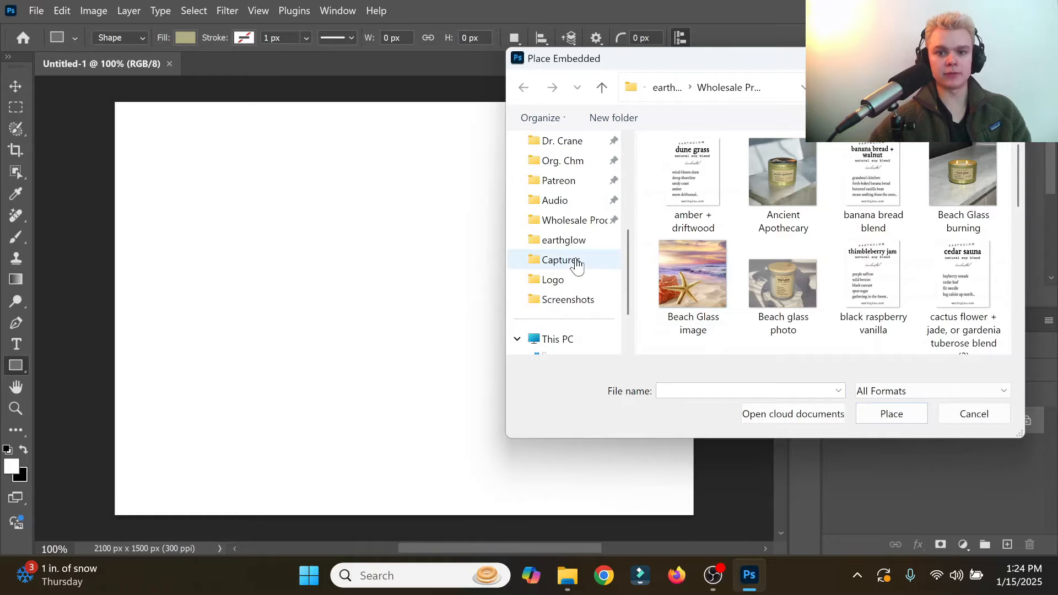
pyautogui.click(567, 241)
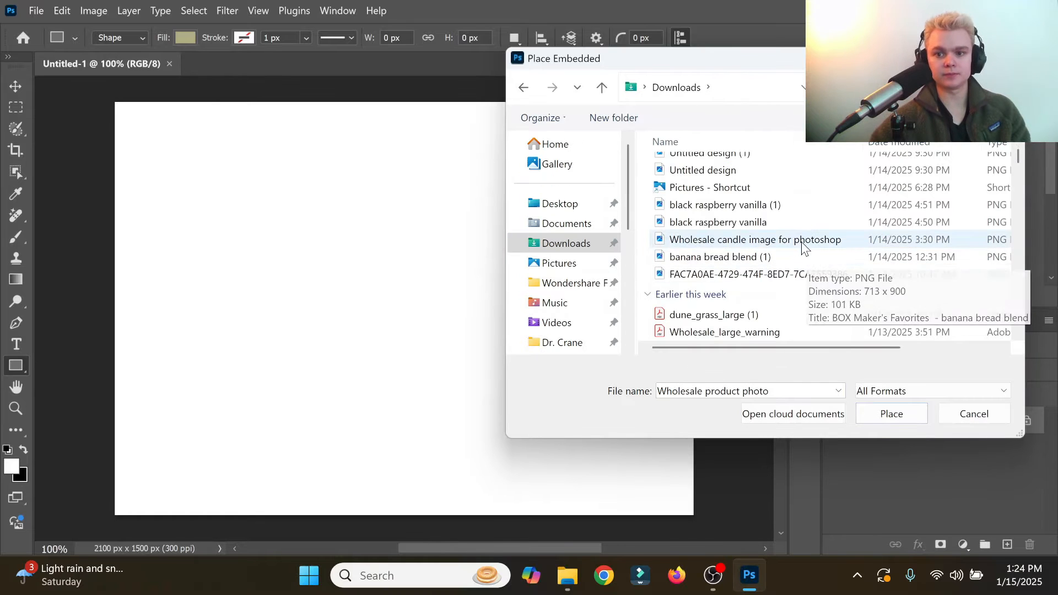
pyautogui.click(798, 240)
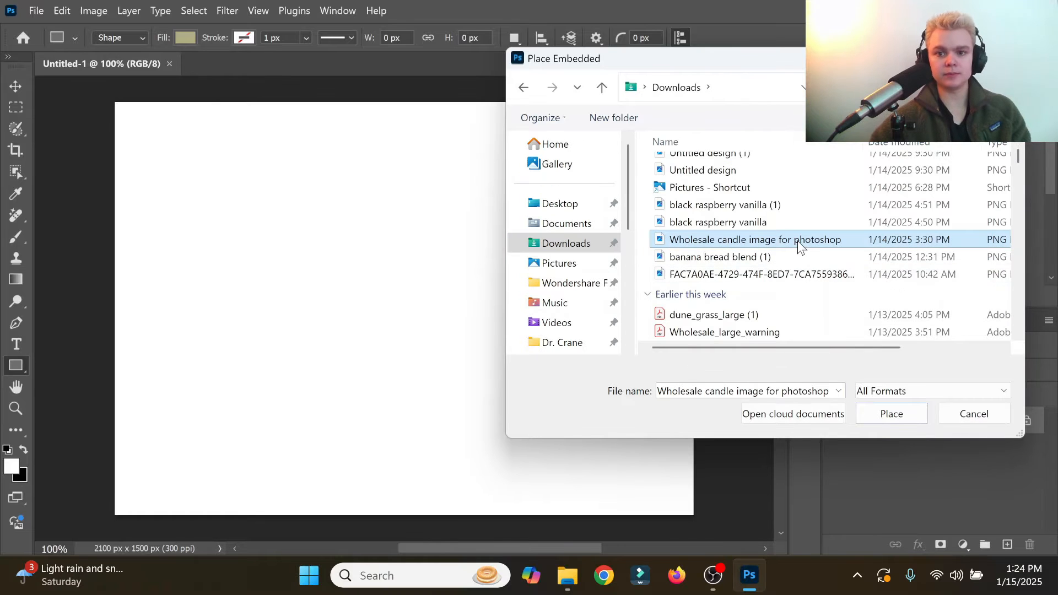
pyautogui.click(893, 417)
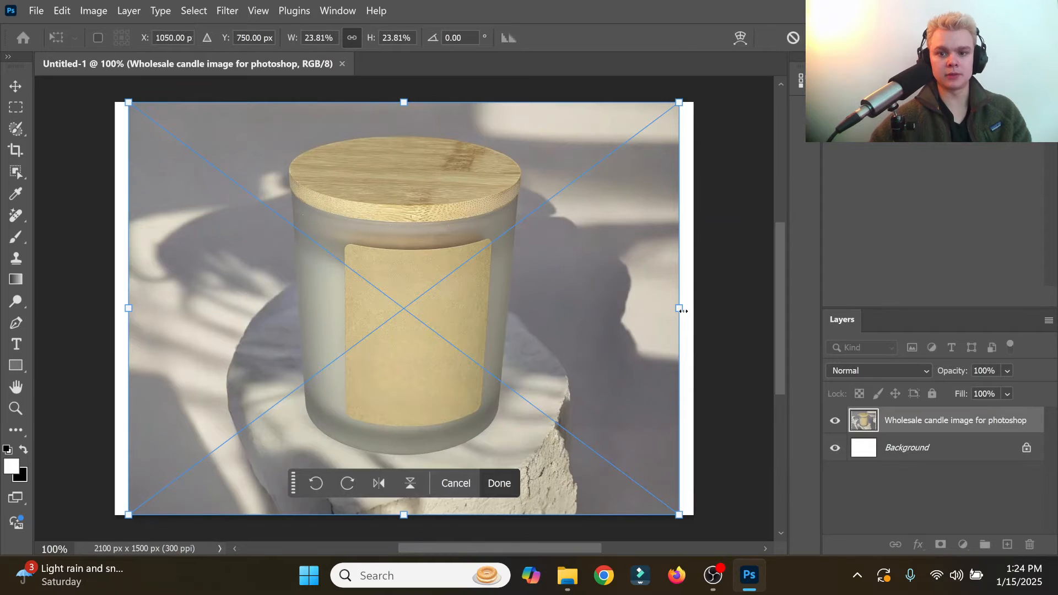
pyautogui.moveTo(679, 309); pyautogui.dragTo(693, 309)
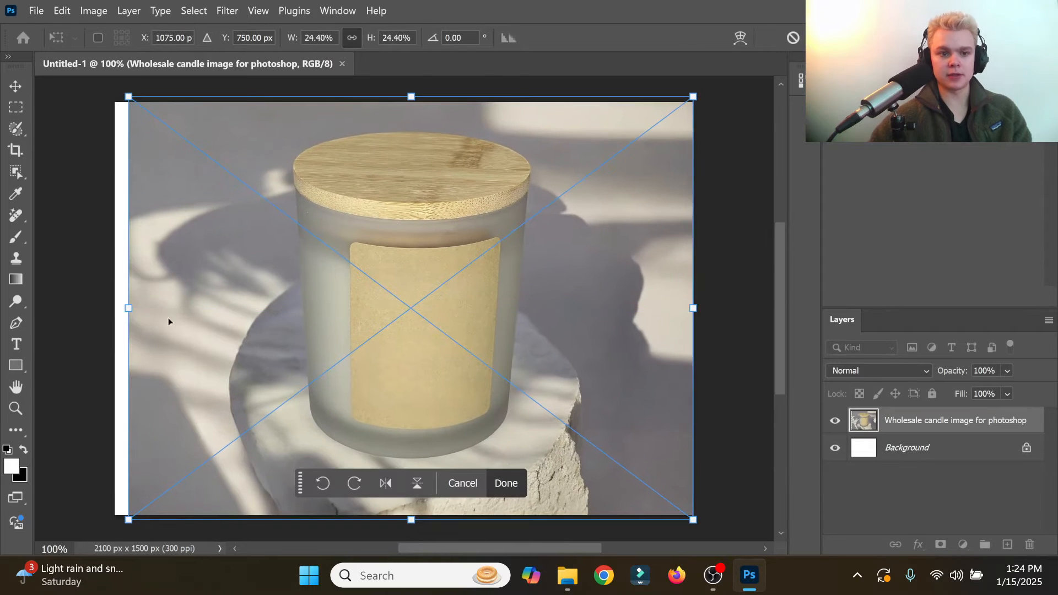
pyautogui.moveTo(124, 311); pyautogui.dragTo(118, 312)
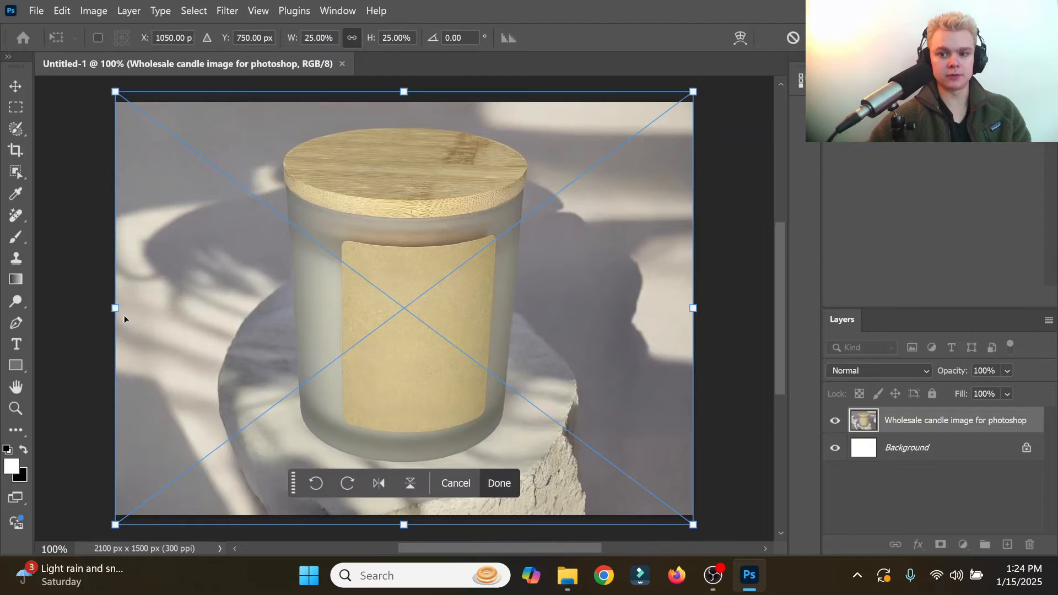
# Step: Delete the white Background layer beneath the placed candle image
pyautogui.click(904, 453)
pyautogui.rightClick(905, 453)
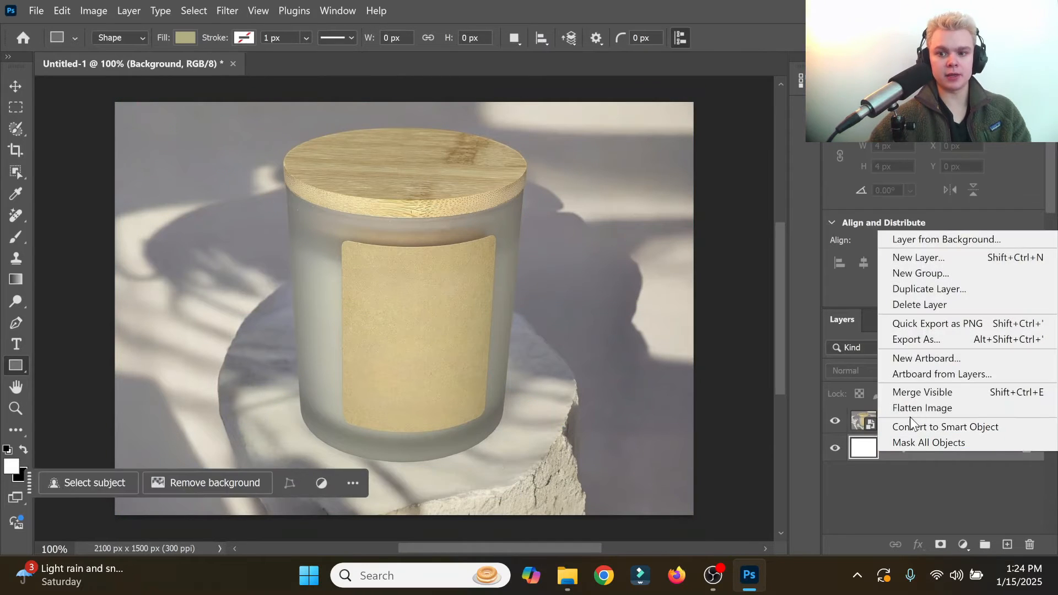
pyautogui.click(901, 306)
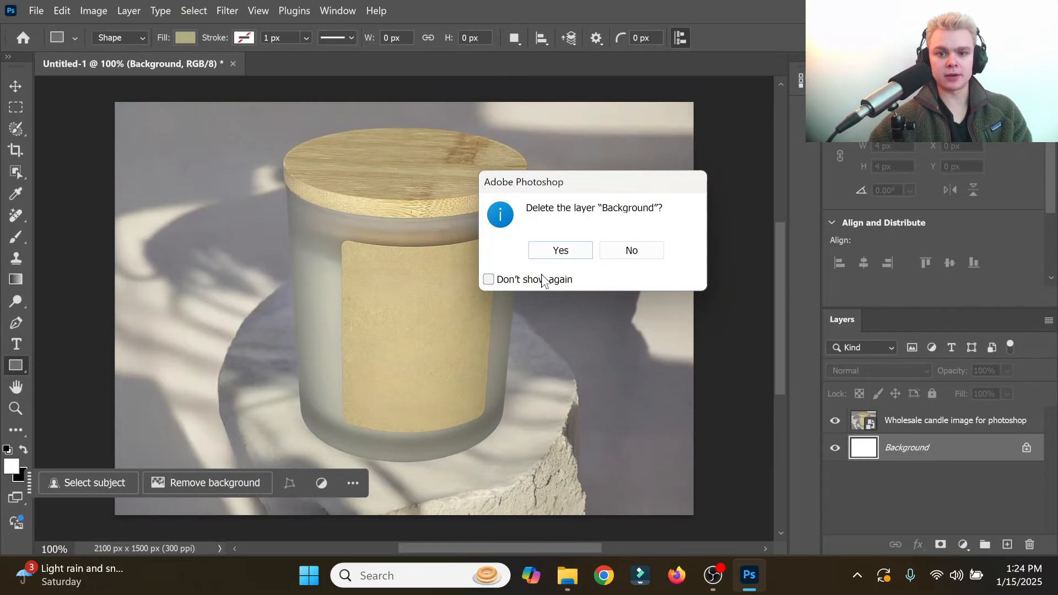
pyautogui.click(547, 251)
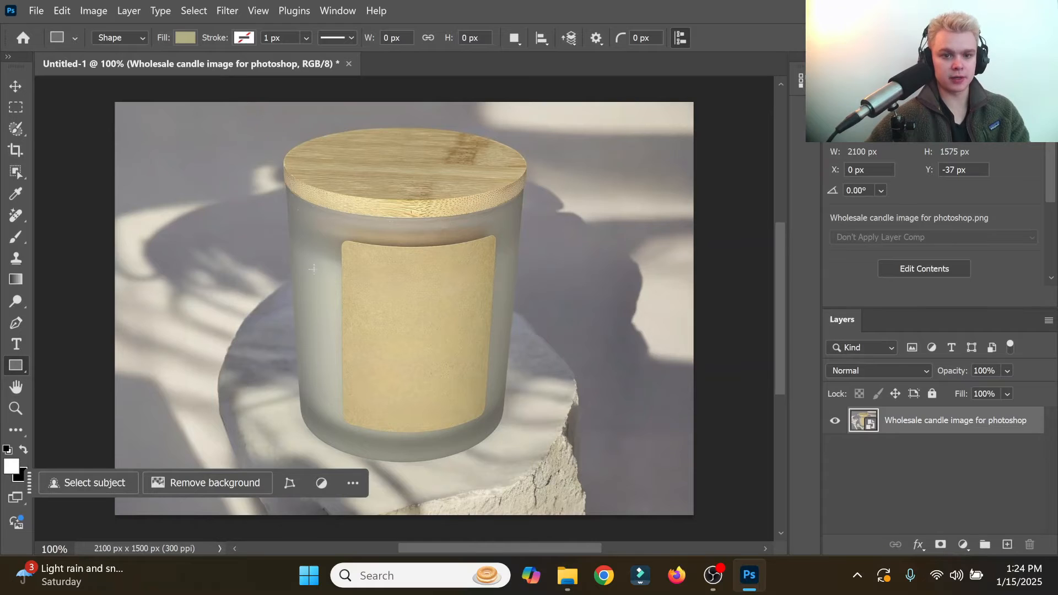
# Step: Draw a rectangle about 581 x 733 px over the candle's label and convert its layer to a smart object
pyautogui.moveTo(337, 236); pyautogui.dragTo(497, 438)
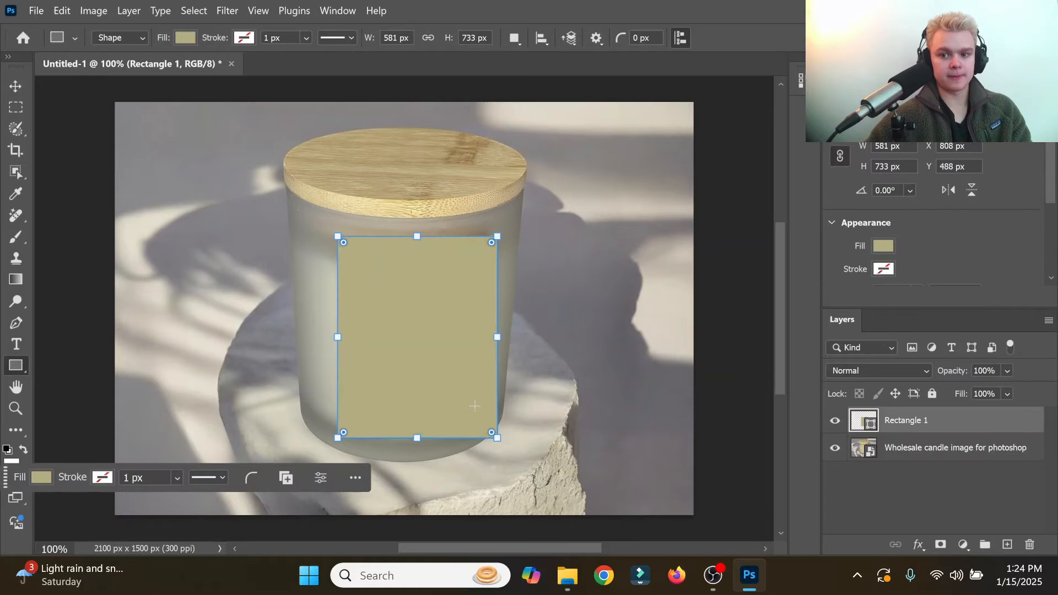
pyautogui.rightClick(893, 428)
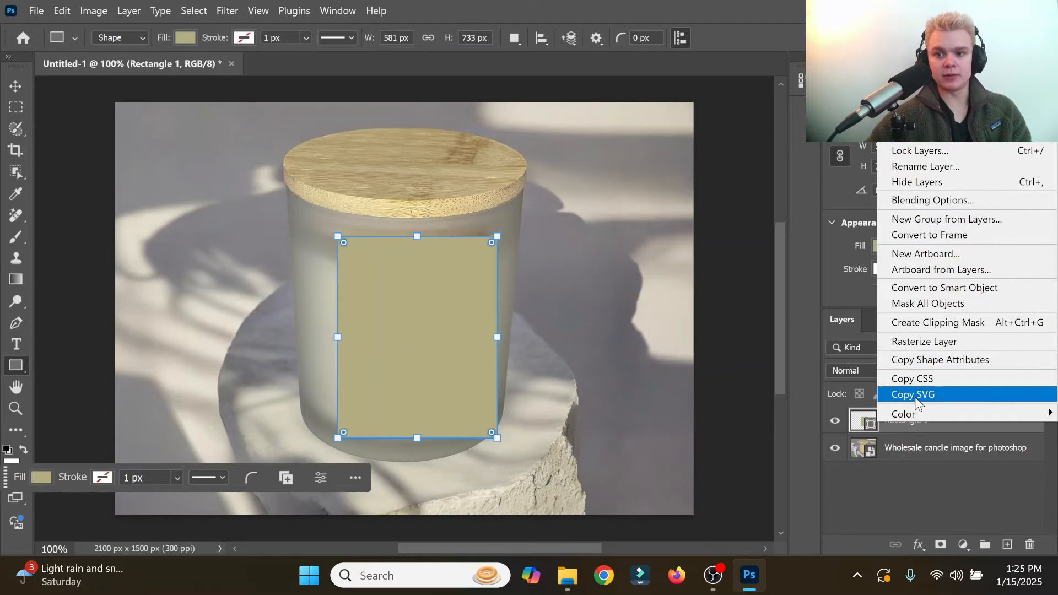
pyautogui.click(923, 294)
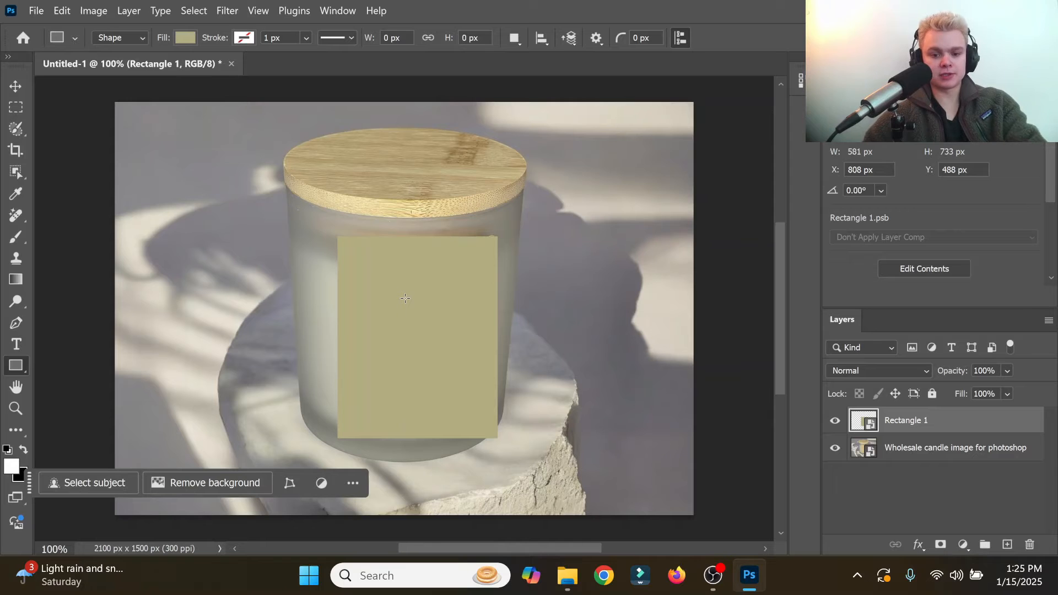
# Step: Distort the rectangle with Free Transform so its four corners line up with the corners of the candle label
pyautogui.hotkey('ctrl', 't')
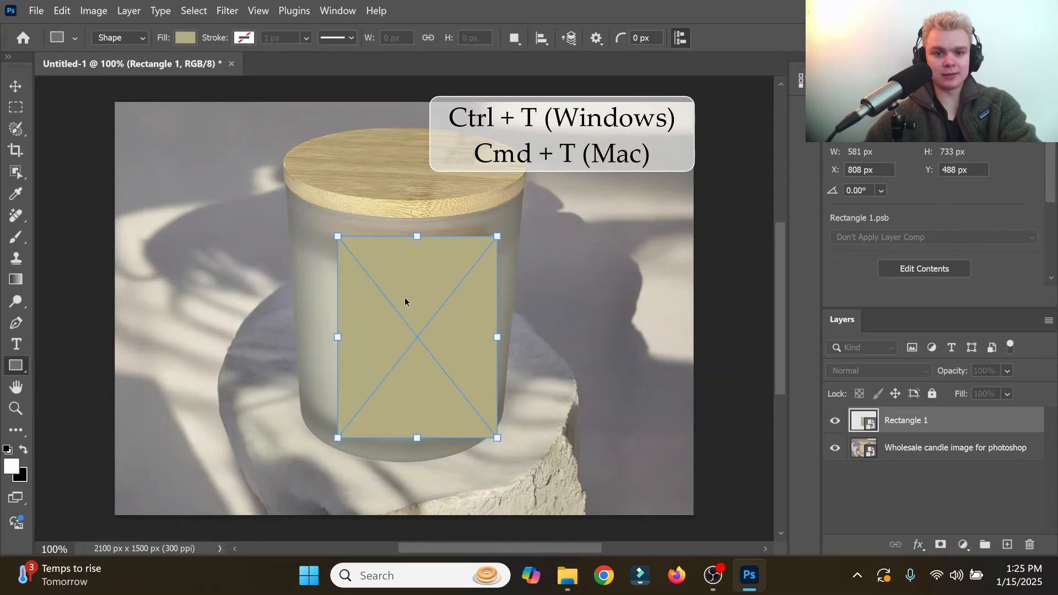
pyautogui.rightClick(438, 284)
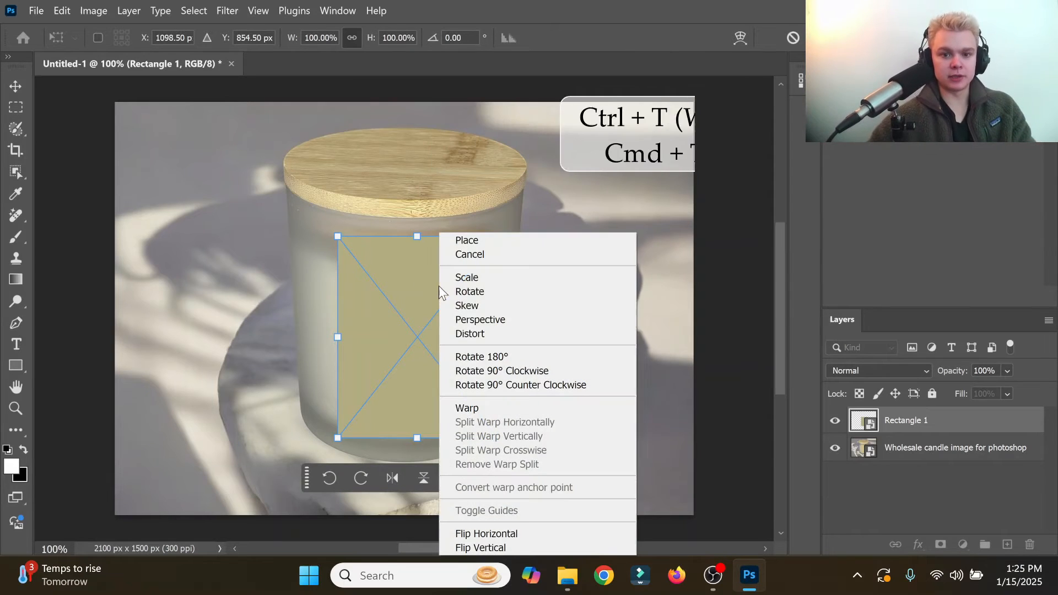
pyautogui.click(485, 332)
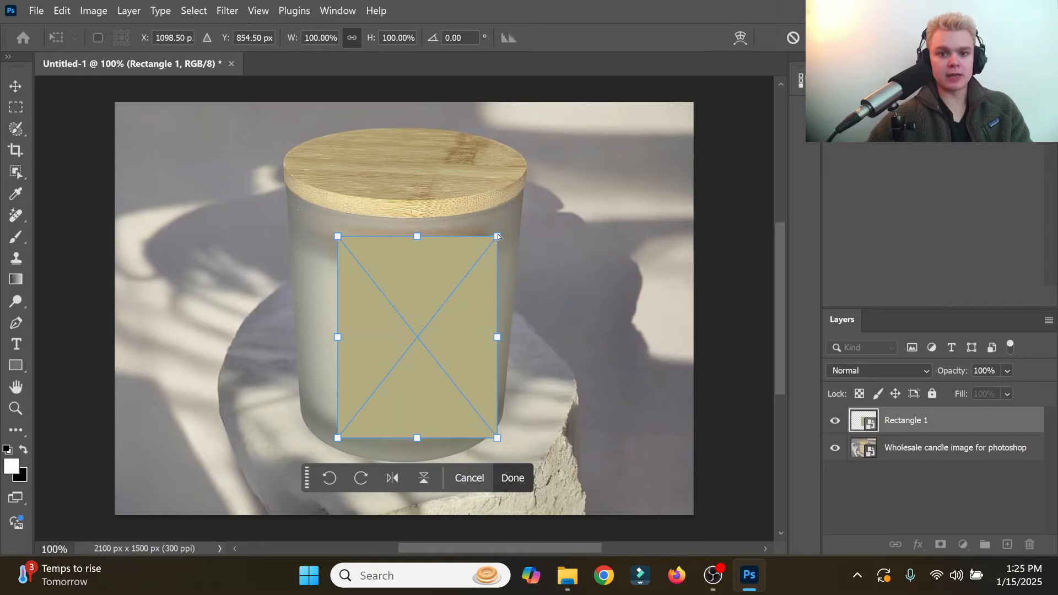
pyautogui.moveTo(497, 237); pyautogui.dragTo(495, 236)
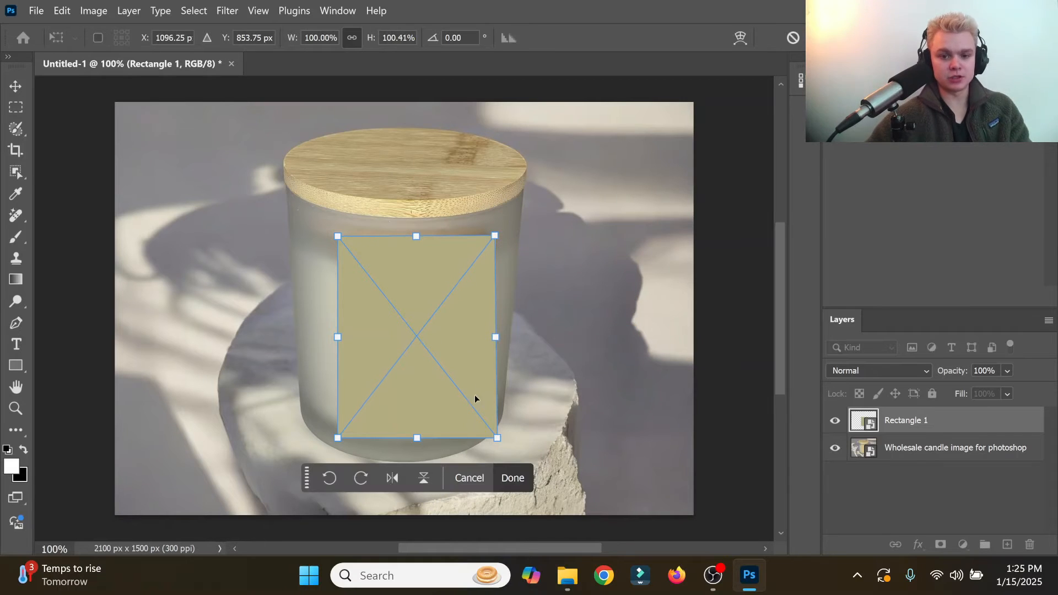
pyautogui.moveTo(498, 438)
pyautogui.mouseDown()
pyautogui.moveTo(481, 429)
pyautogui.moveTo(486, 420)
pyautogui.mouseUp()
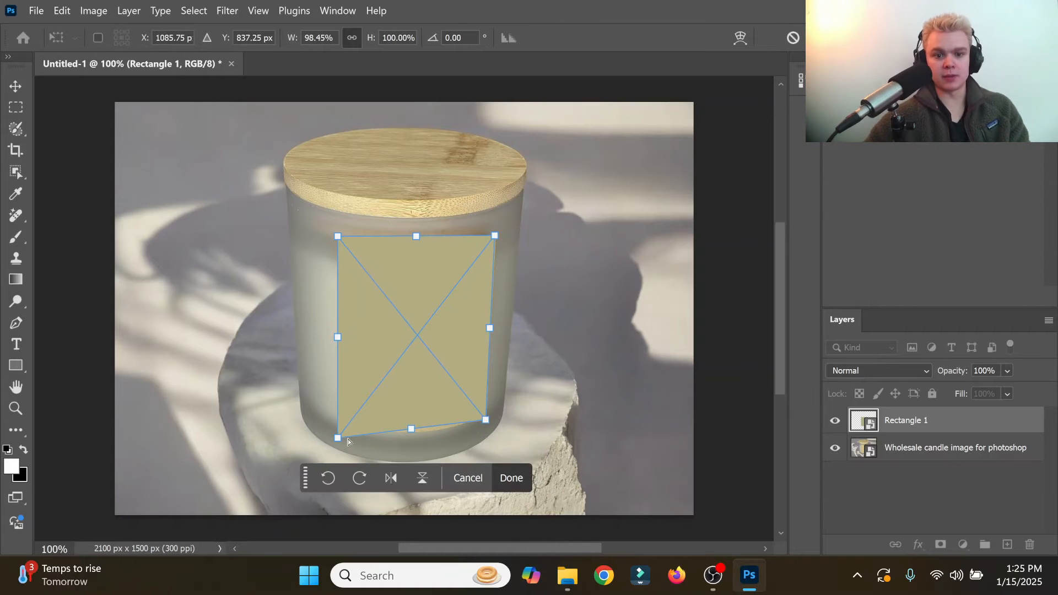
pyautogui.moveTo(335, 439); pyautogui.dragTo(345, 425)
pyautogui.moveTo(338, 237); pyautogui.dragTo(342, 238)
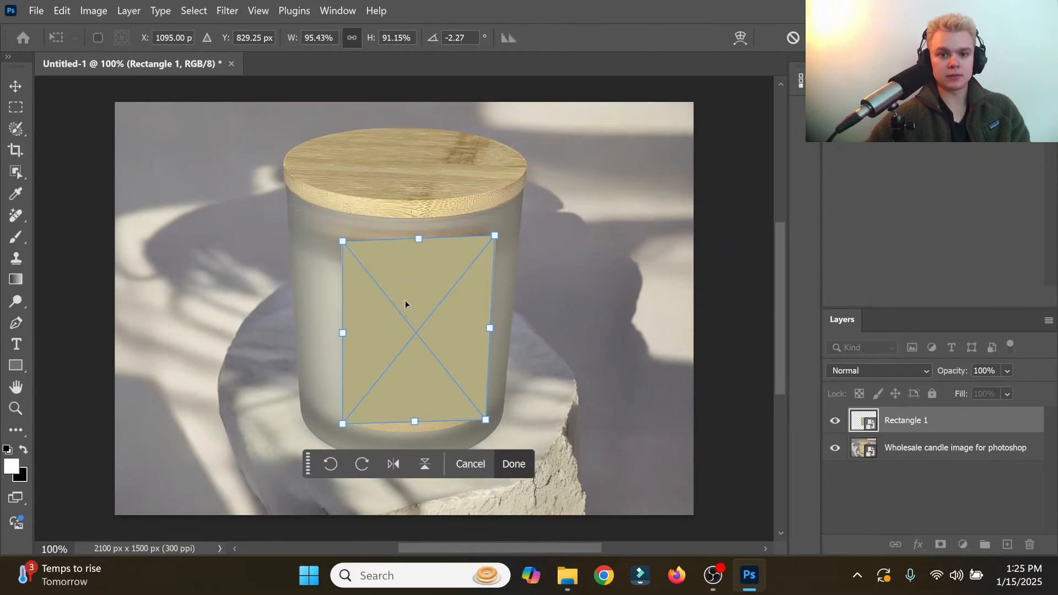
pyautogui.moveTo(495, 241); pyautogui.dragTo(494, 240)
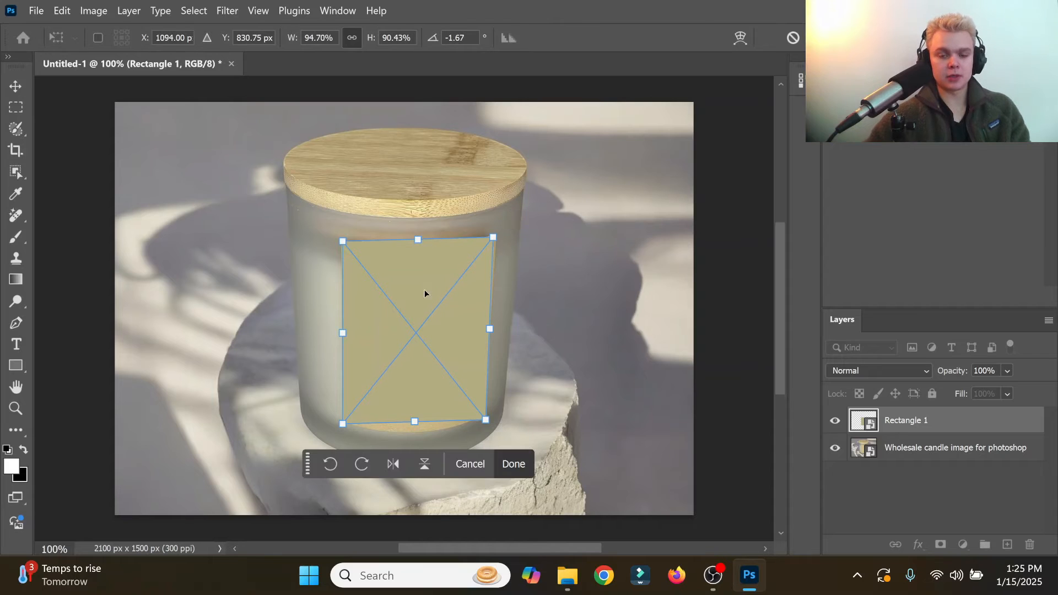
# Step: Warp the rectangle so its top and bottom edges curve downward along the label's rounded edges
pyautogui.rightClick(422, 303)
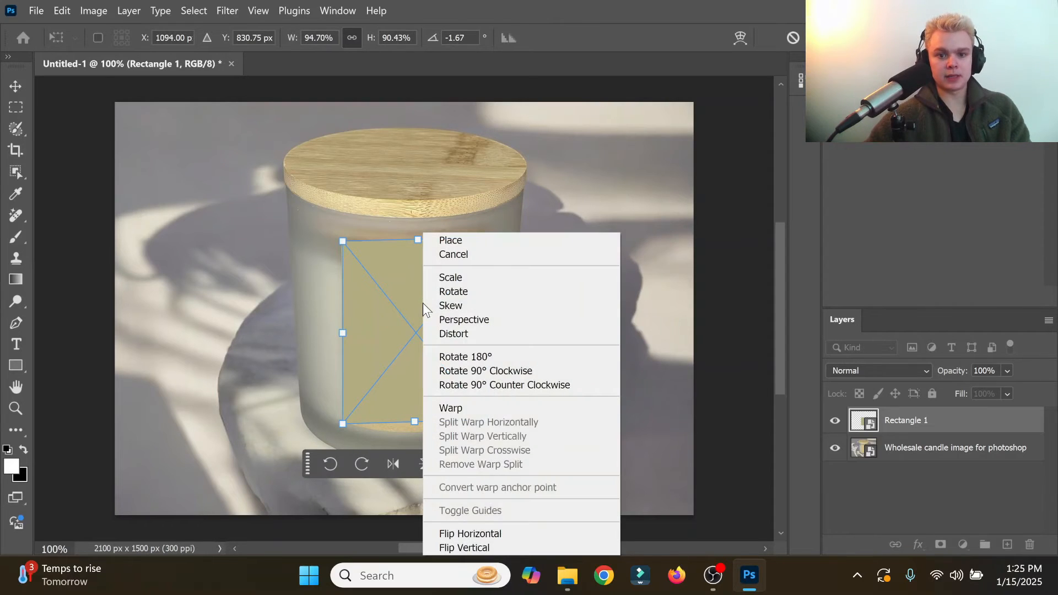
pyautogui.click(476, 409)
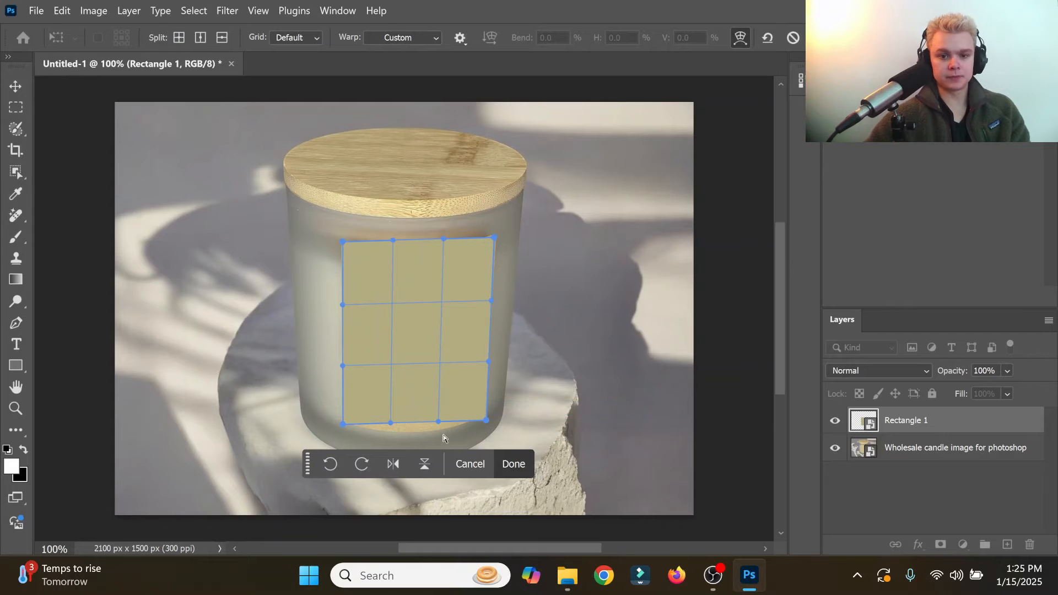
pyautogui.moveTo(438, 422); pyautogui.dragTo(388, 431)
pyautogui.moveTo(394, 242); pyautogui.dragTo(438, 251)
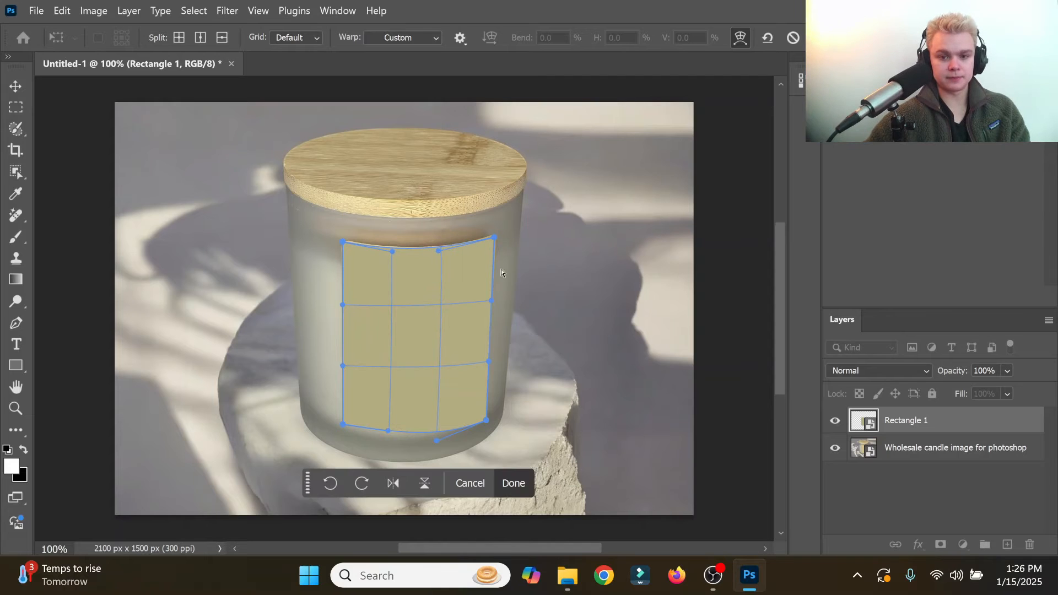
# Step: Fine-tune the warp handles on the rectangle's left and right edges to follow the label's sides
pyautogui.moveTo(496, 307); pyautogui.dragTo(492, 307)
pyautogui.moveTo(488, 361)
pyautogui.mouseDown()
pyautogui.moveTo(474, 365)
pyautogui.moveTo(486, 364)
pyautogui.mouseUp()
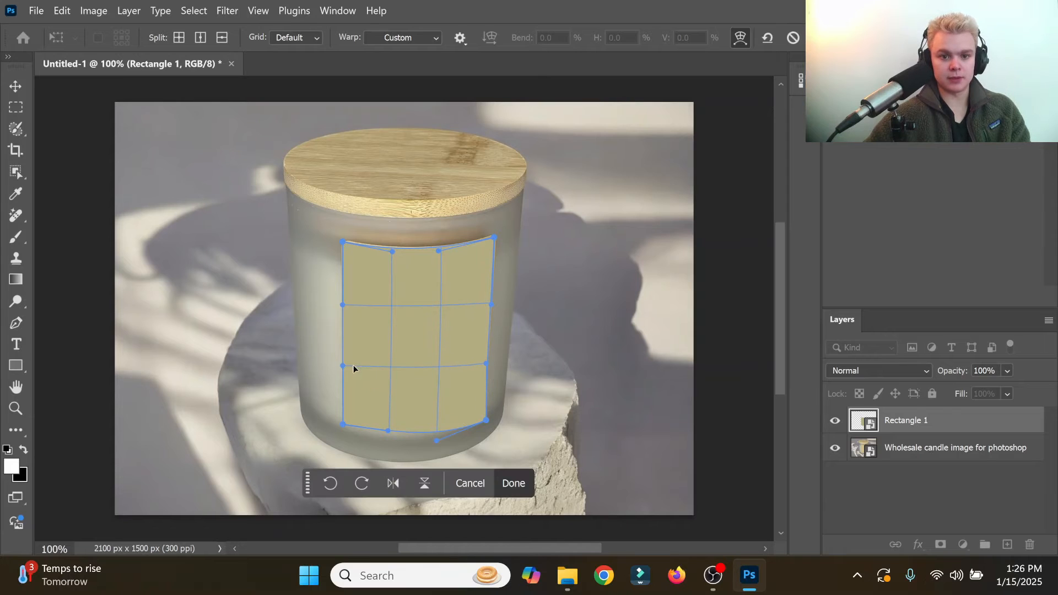
pyautogui.moveTo(343, 366); pyautogui.dragTo(345, 367)
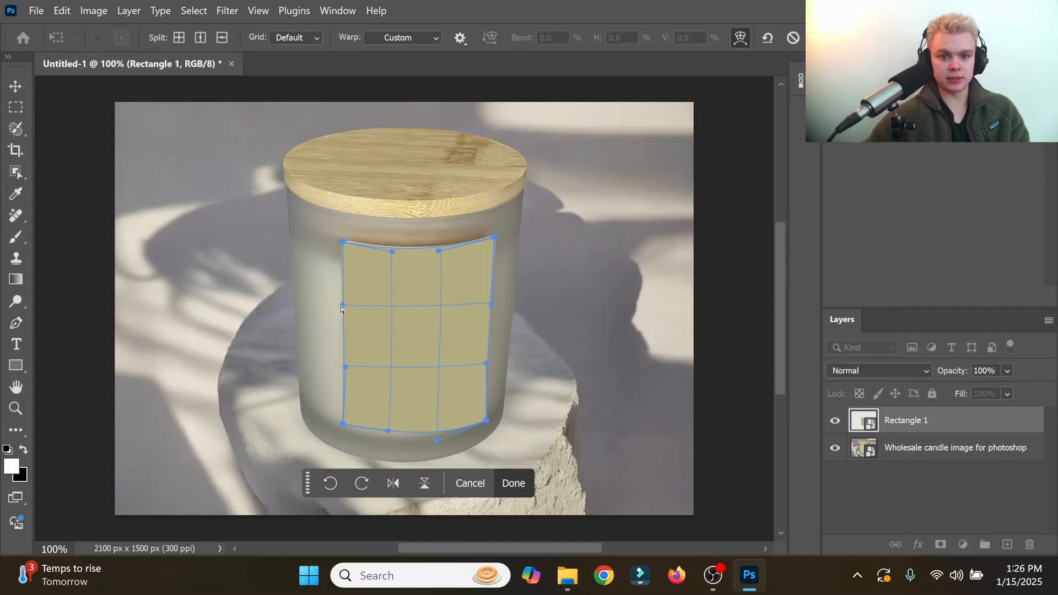
pyautogui.moveTo(342, 305); pyautogui.dragTo(343, 305)
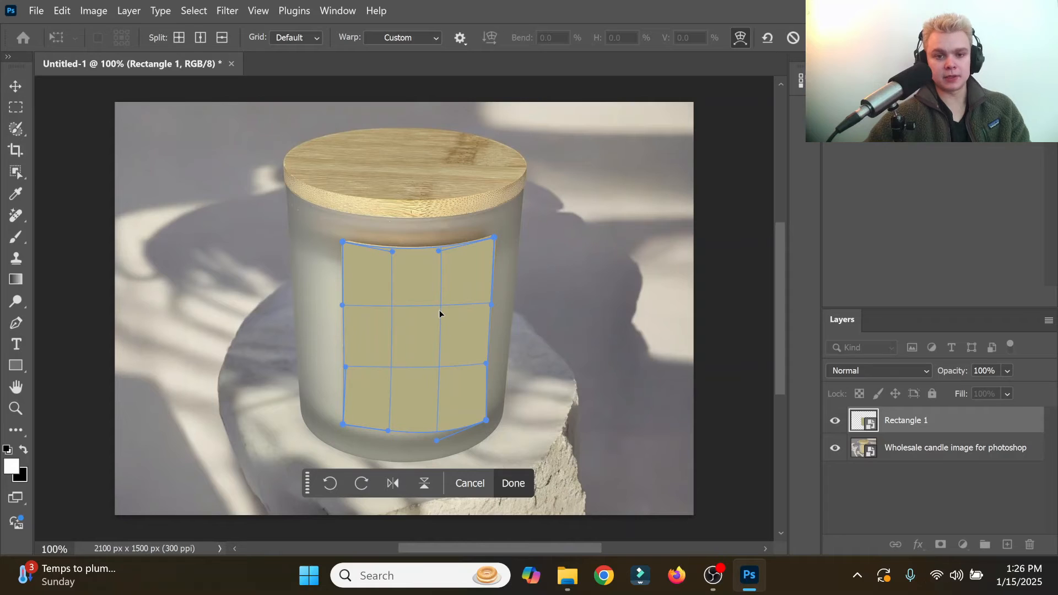
# Step: Bend the warp grid's inner lines downward to follow the candle's curvature and apply the rectangle's transform
pyautogui.moveTo(428, 308); pyautogui.dragTo(421, 315)
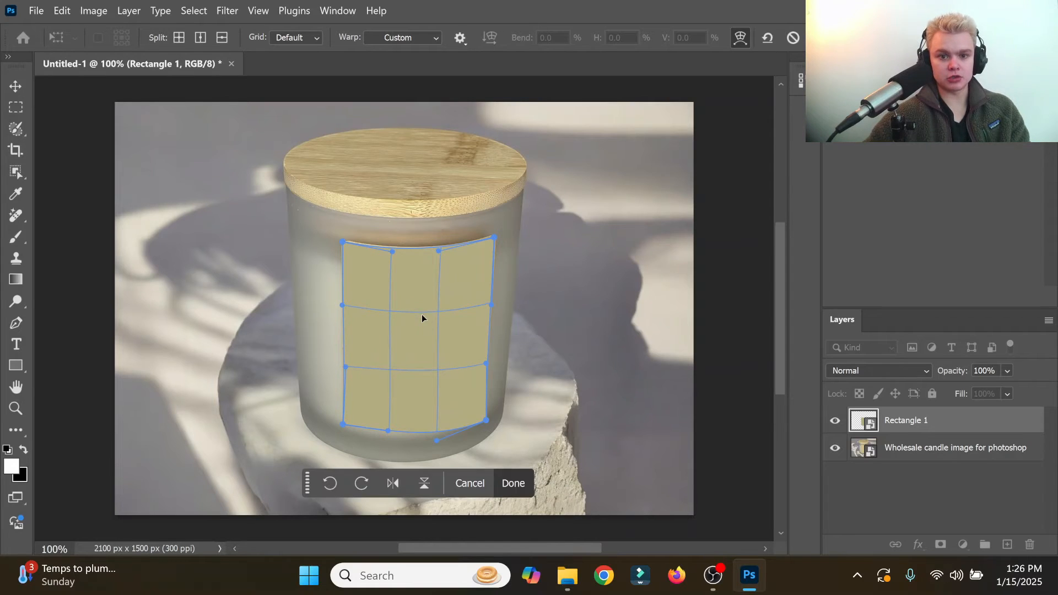
pyautogui.moveTo(419, 372); pyautogui.dragTo(415, 369)
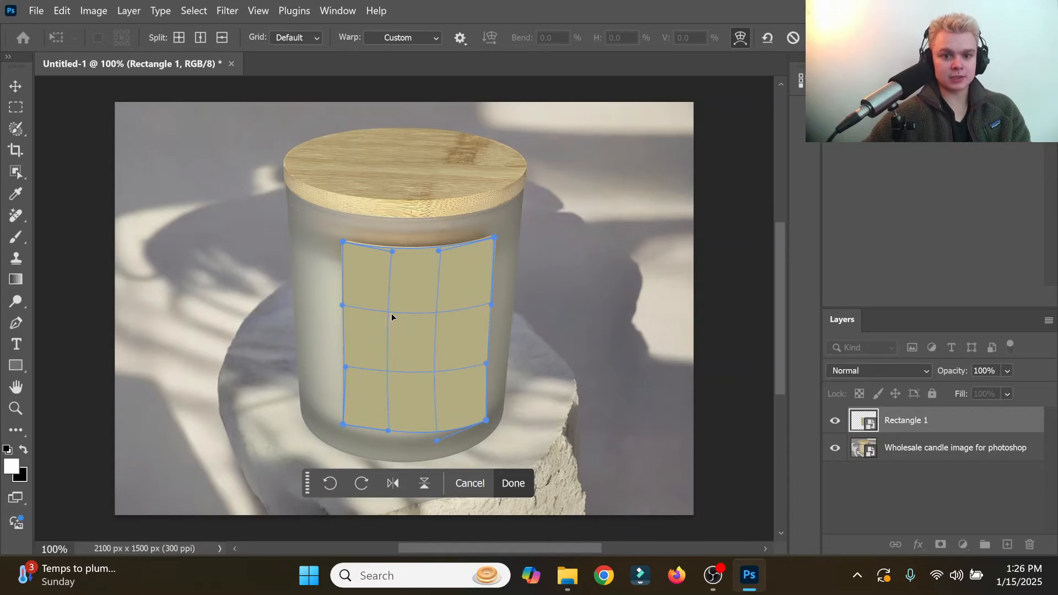
pyautogui.moveTo(392, 314); pyautogui.dragTo(394, 315)
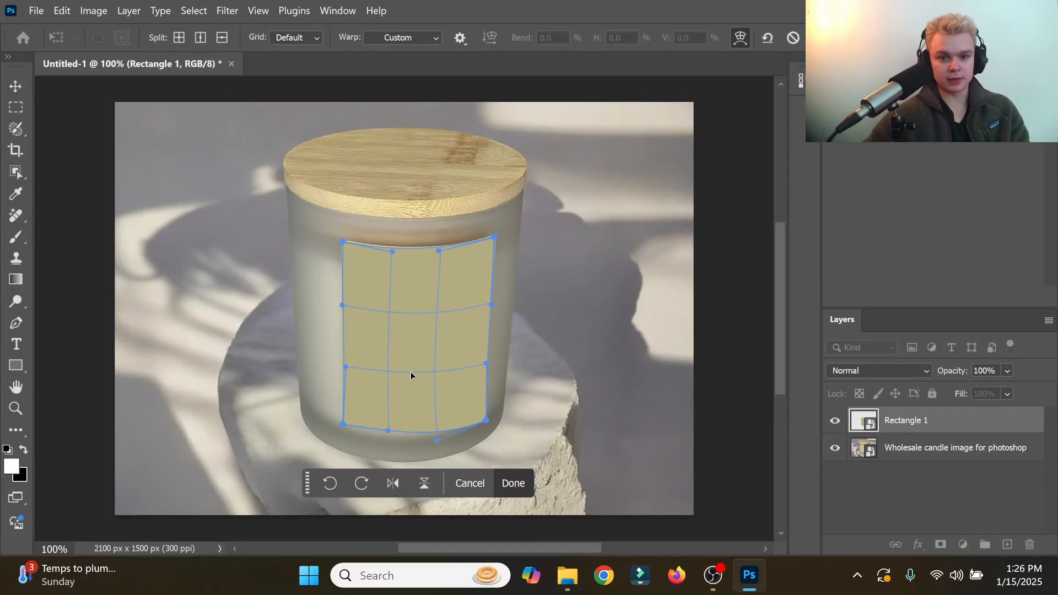
pyautogui.moveTo(410, 372); pyautogui.dragTo(409, 375)
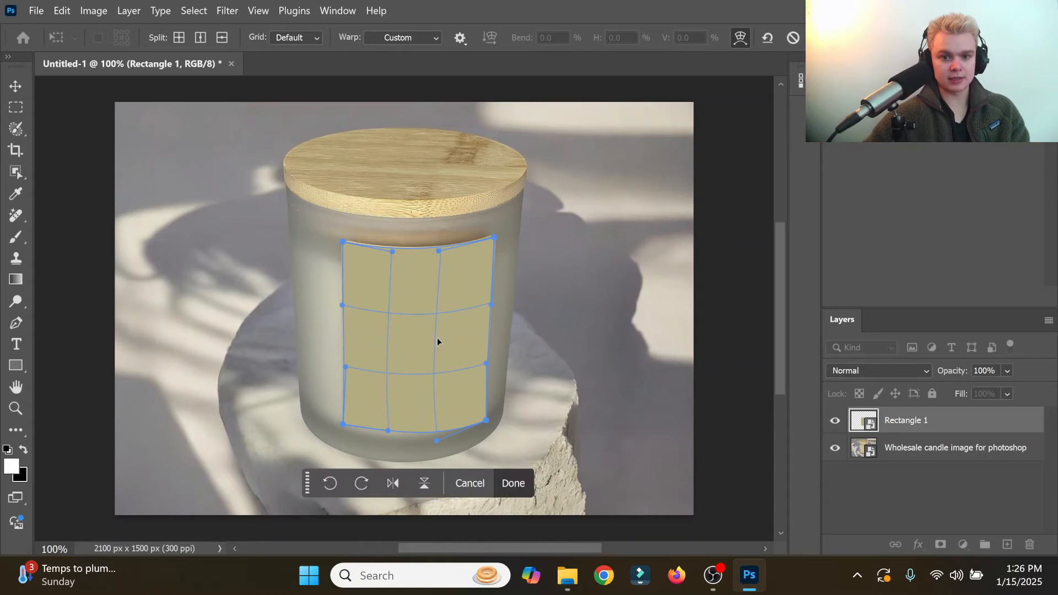
pyautogui.moveTo(414, 316); pyautogui.dragTo(416, 323)
pyautogui.moveTo(412, 373); pyautogui.dragTo(412, 374)
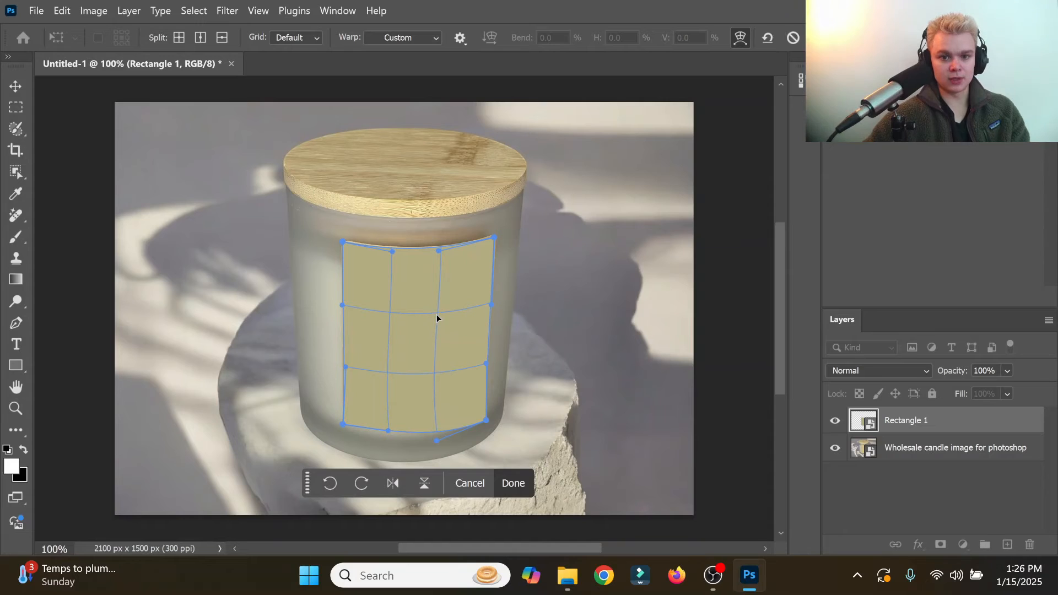
pyautogui.moveTo(437, 314); pyautogui.dragTo(437, 313)
pyautogui.moveTo(439, 371); pyautogui.dragTo(436, 374)
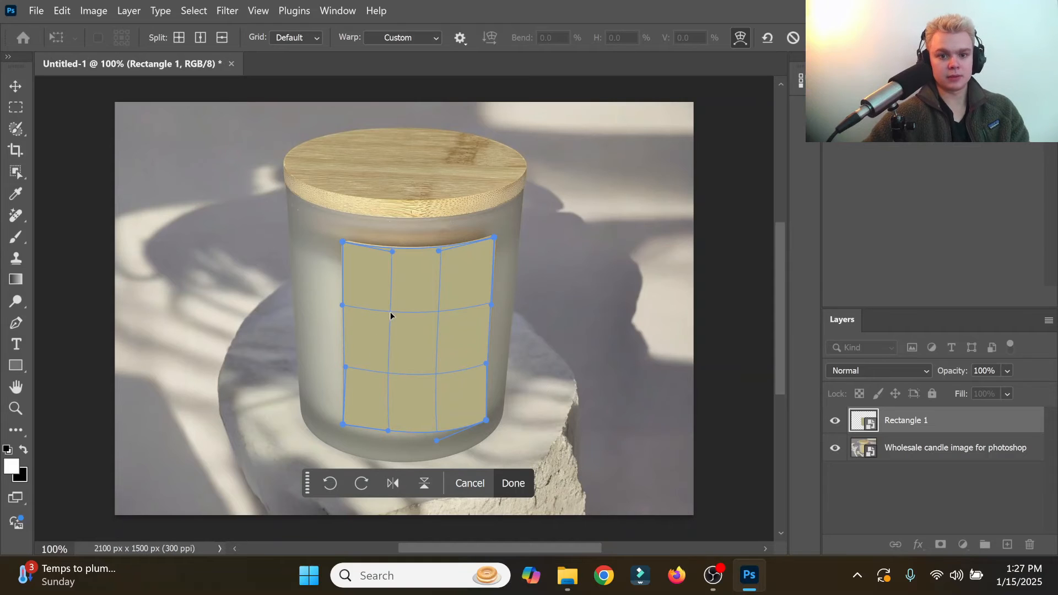
pyautogui.moveTo(390, 315); pyautogui.dragTo(389, 312)
pyautogui.moveTo(388, 373); pyautogui.dragTo(389, 380)
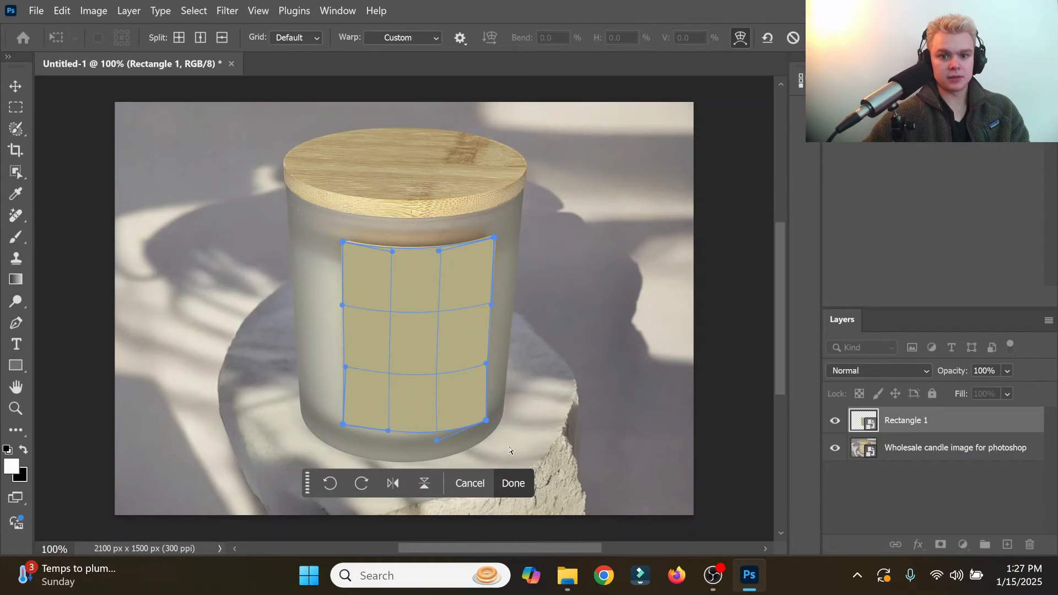
pyautogui.click(512, 483)
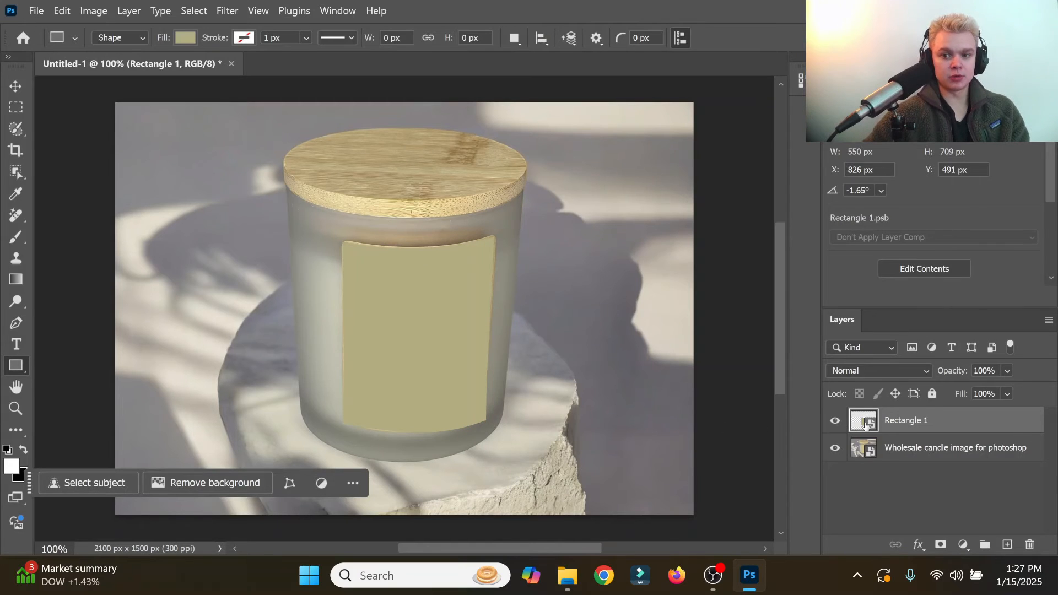
# Step: Open the contents of the Rectangle 1 smart object and set the rectangle's fill to no color
pyautogui.doubleClick(865, 423)
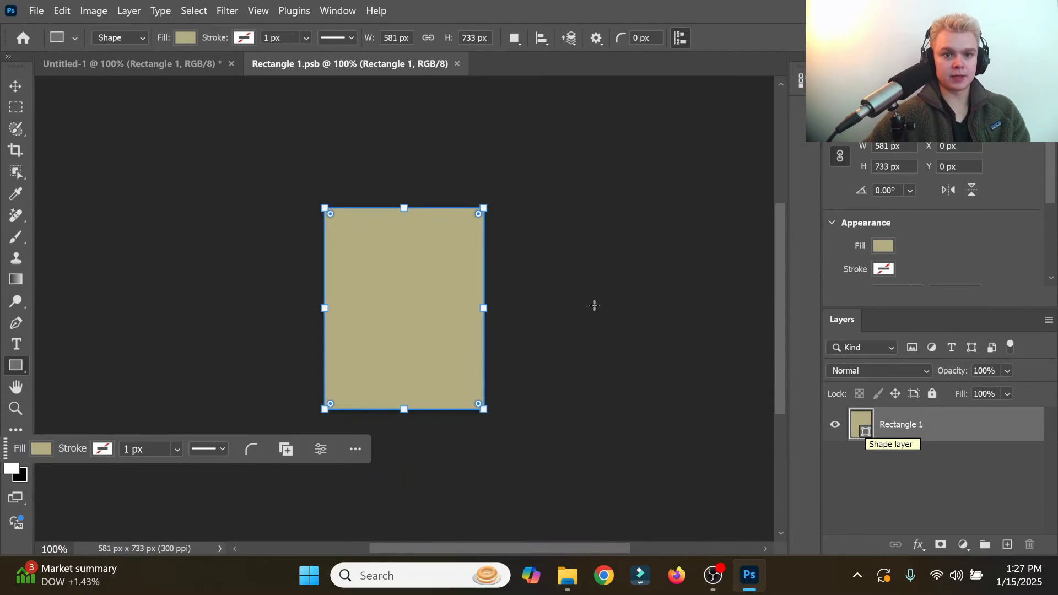
pyautogui.click(186, 38)
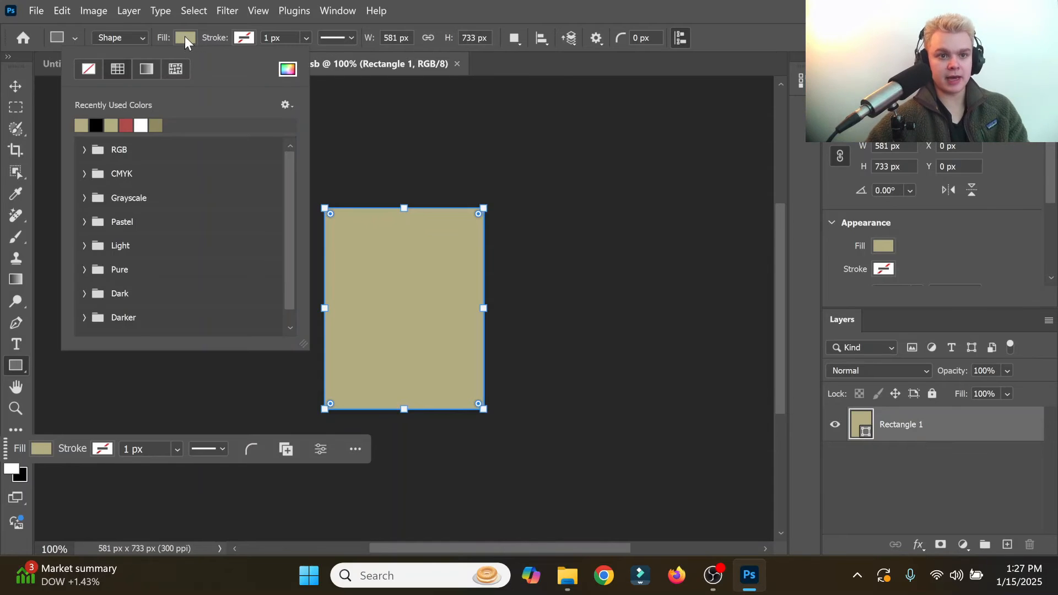
pyautogui.click(89, 69)
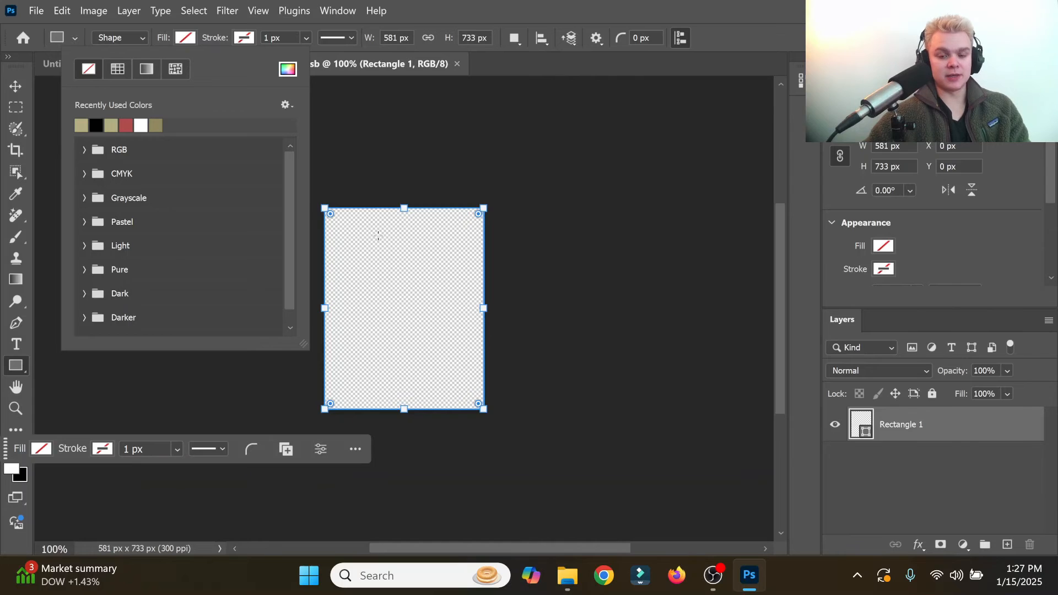
pyautogui.click(611, 392)
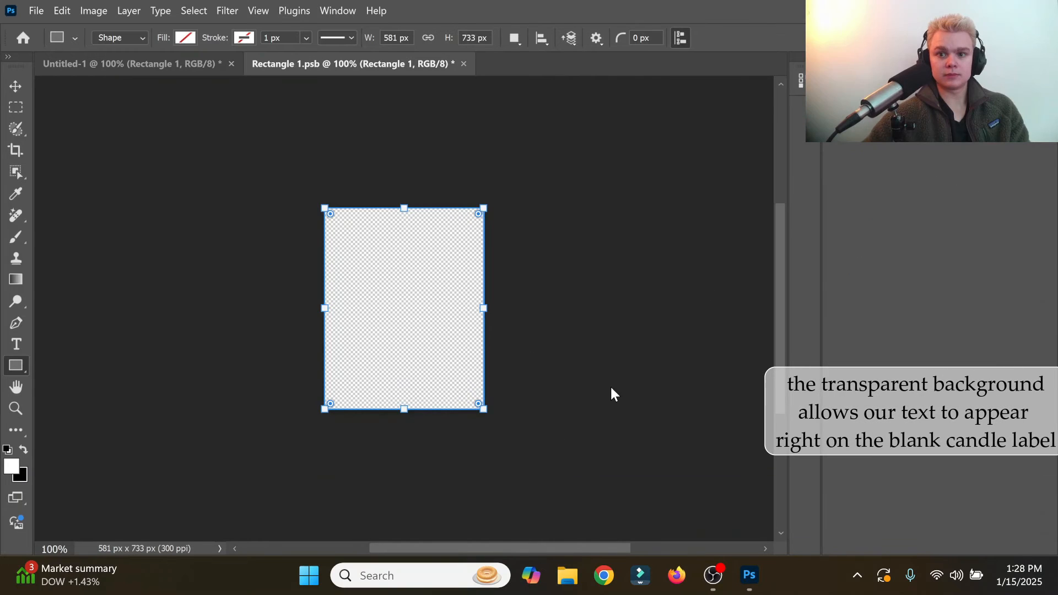
# Step: Switch to File Explorer and arrange its window over half the screen, with the maximized Photoshop canvas visible beside it
pyautogui.click(567, 577)
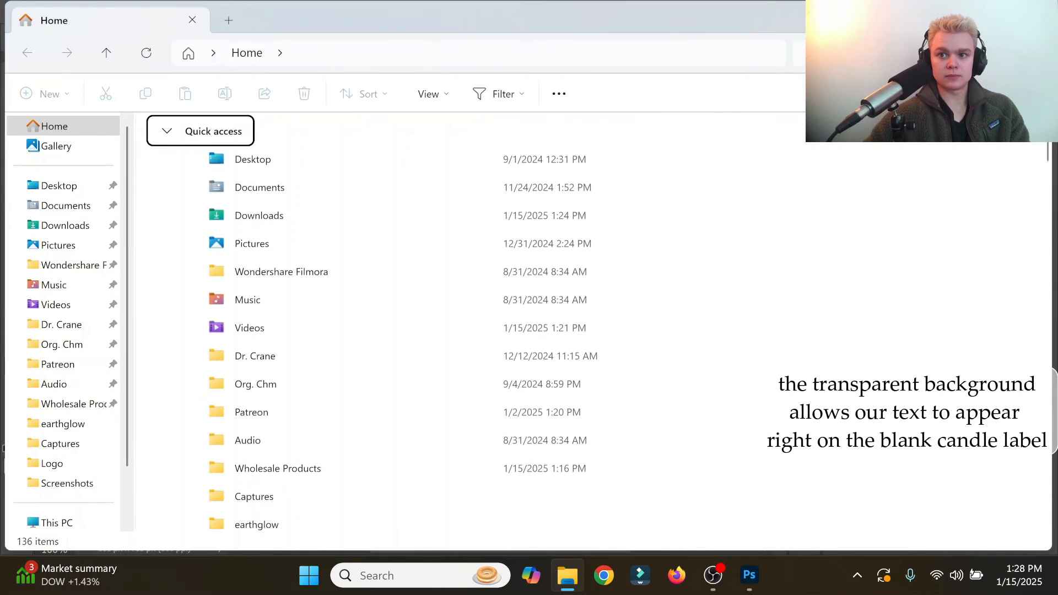
pyautogui.click(995, 15)
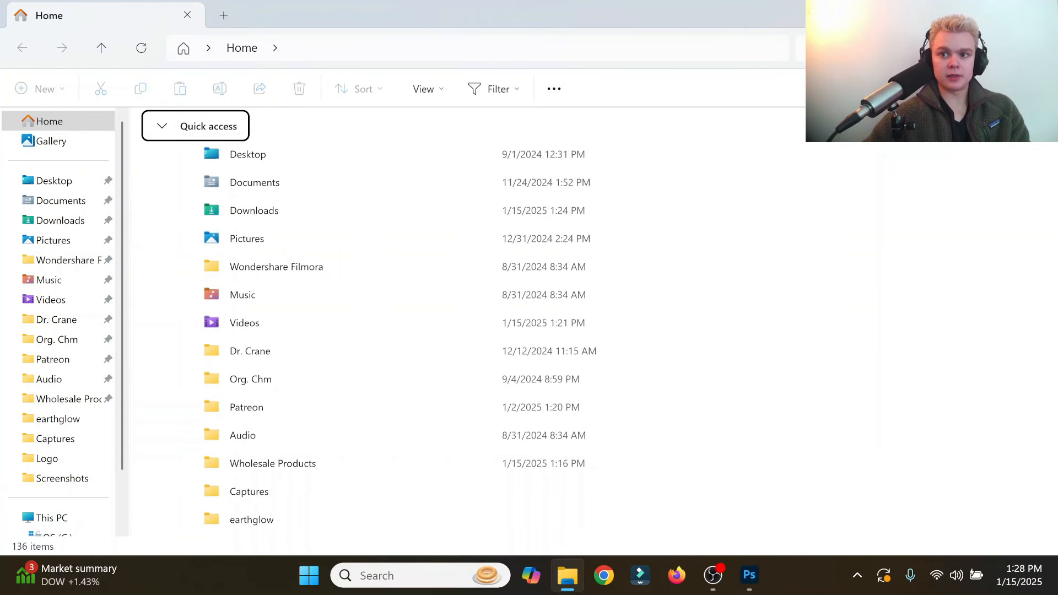
pyautogui.moveTo(734, 13); pyautogui.dragTo(770, 28)
pyautogui.click(227, 194)
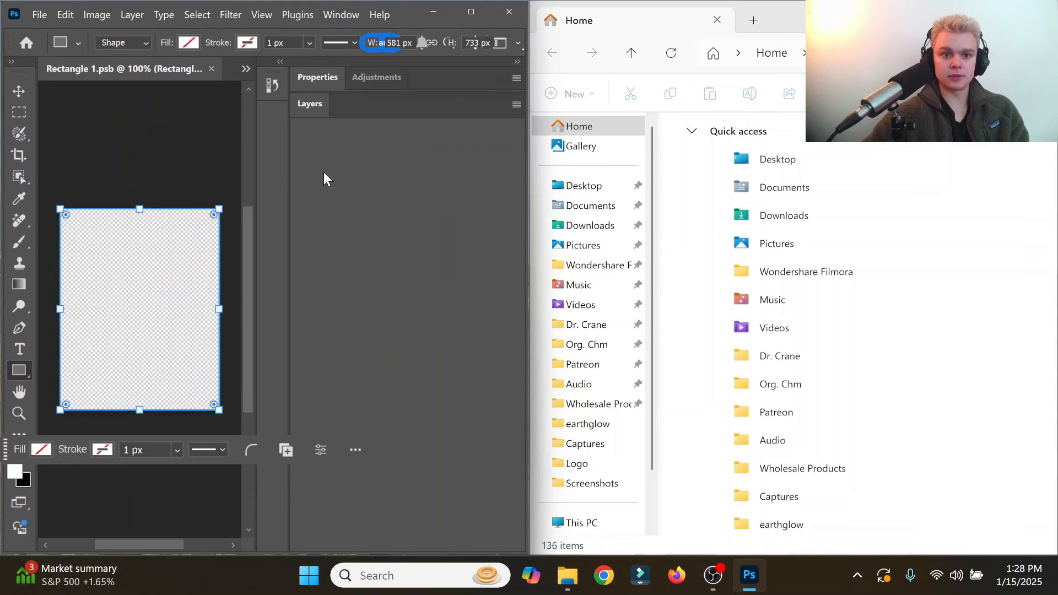
pyautogui.click(477, 11)
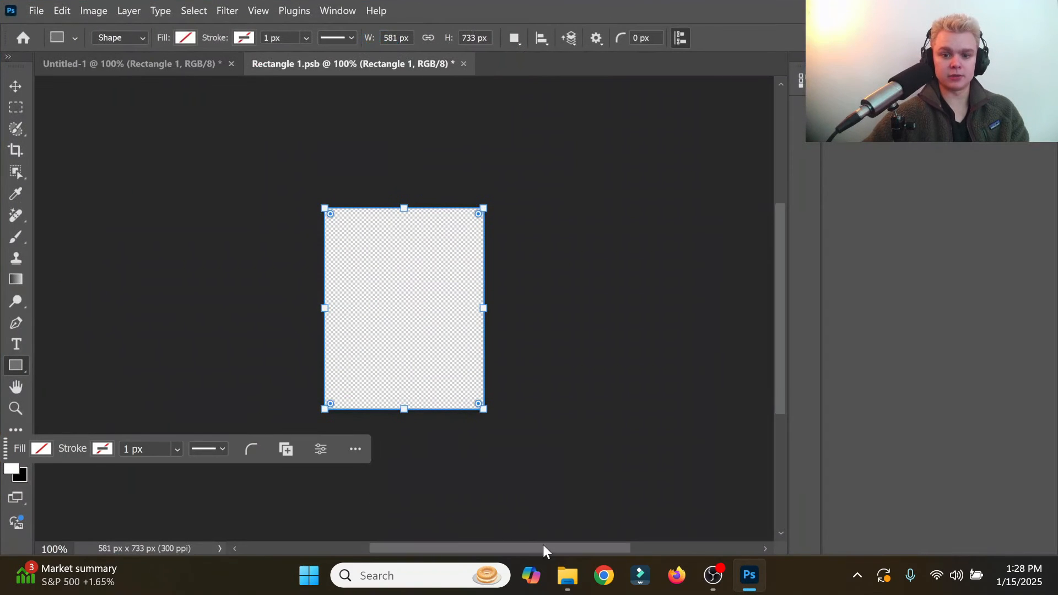
pyautogui.click(568, 575)
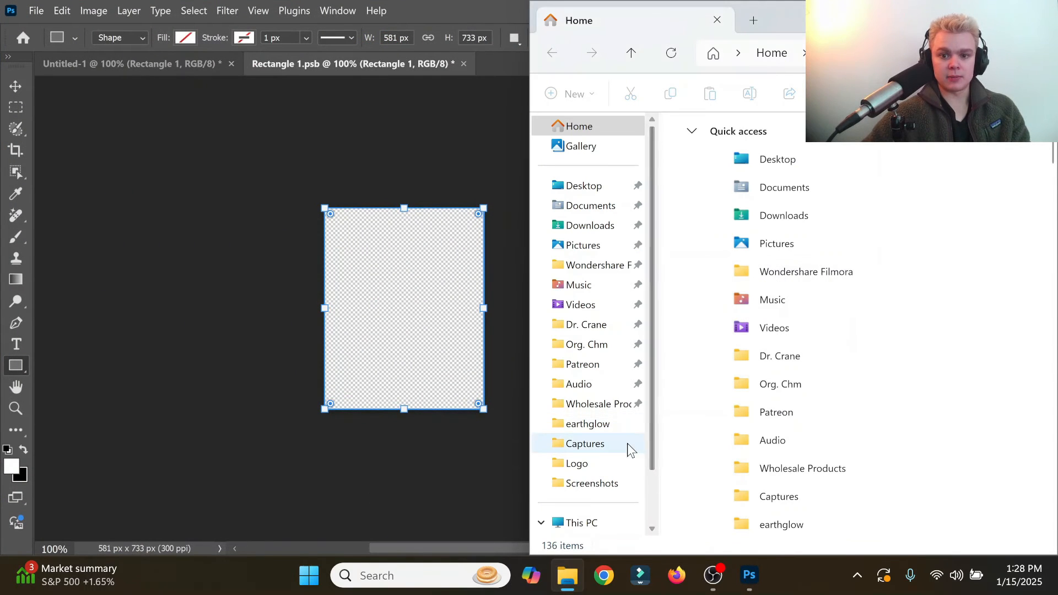
# Step: Place the "sea minerals (1)" label design from Downloads into the smart object's contents and save it to update the Untitled-1 mockup
pyautogui.click(599, 229)
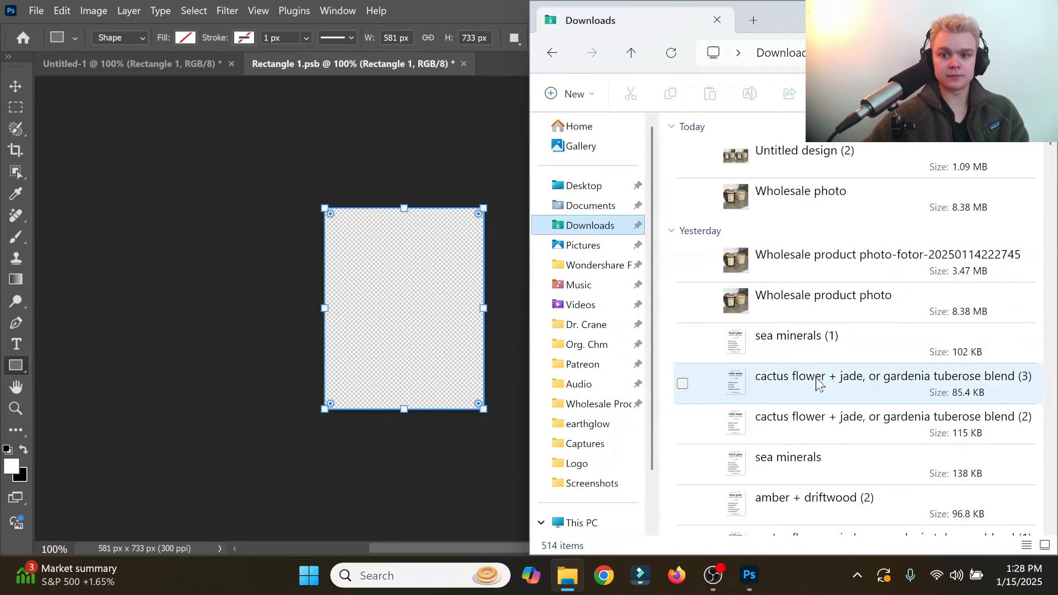
pyautogui.moveTo(806, 350); pyautogui.dragTo(425, 361)
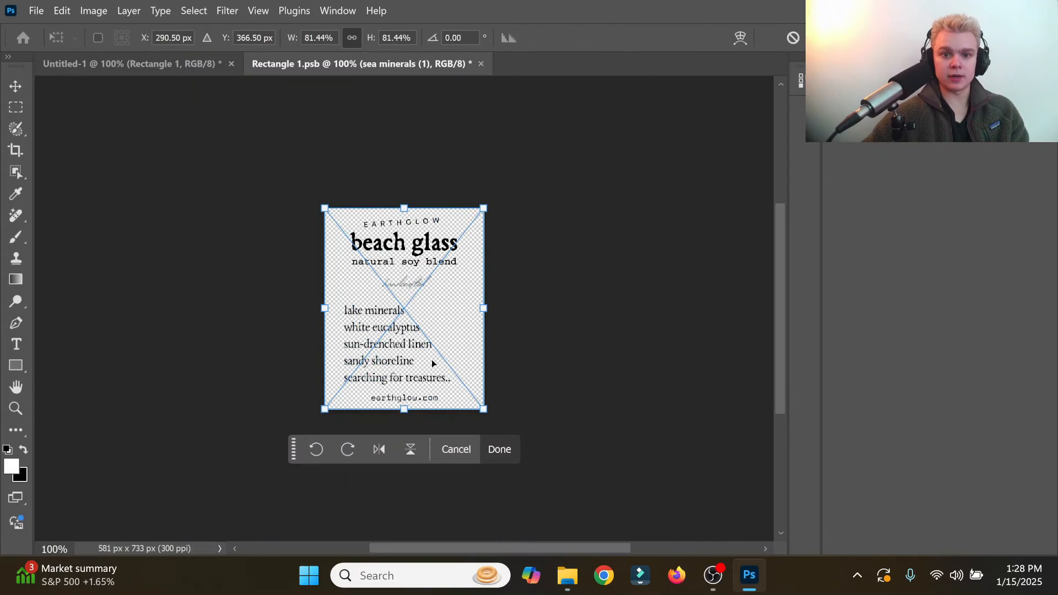
pyautogui.click(497, 457)
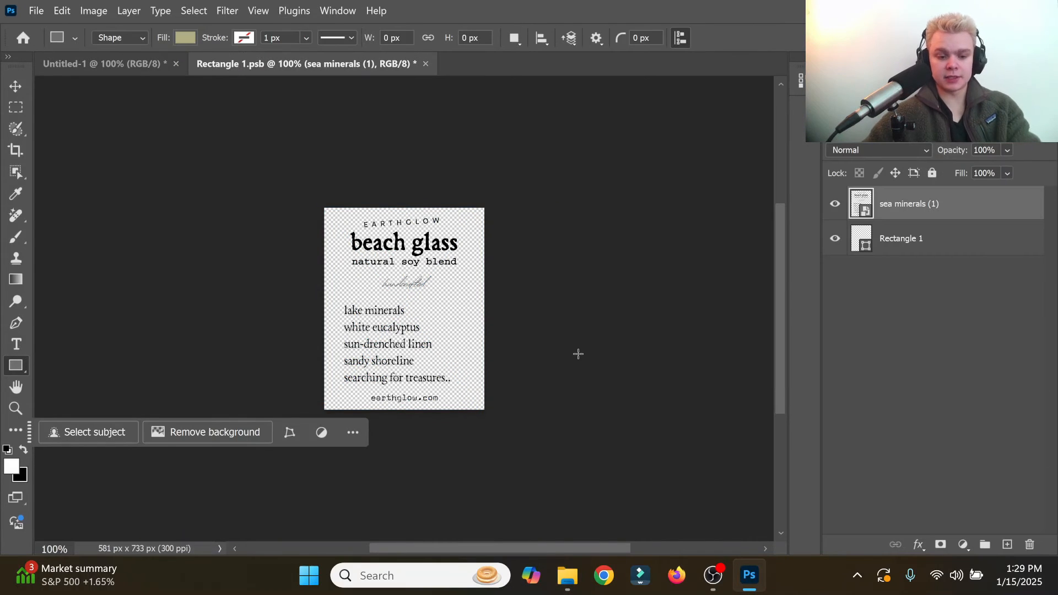
pyautogui.hotkey('ctrl', 's')
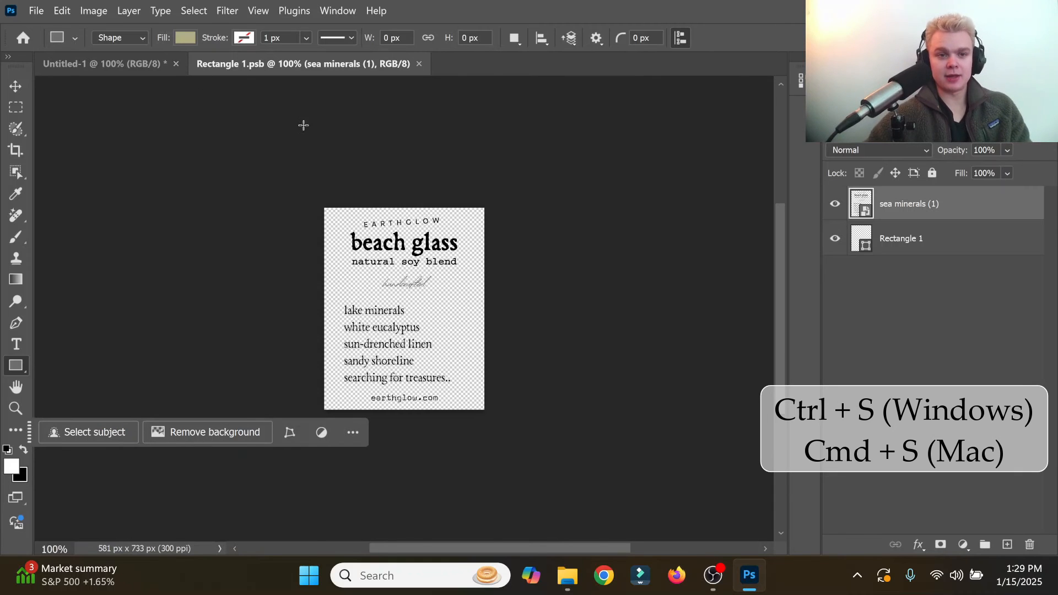
pyautogui.click(126, 66)
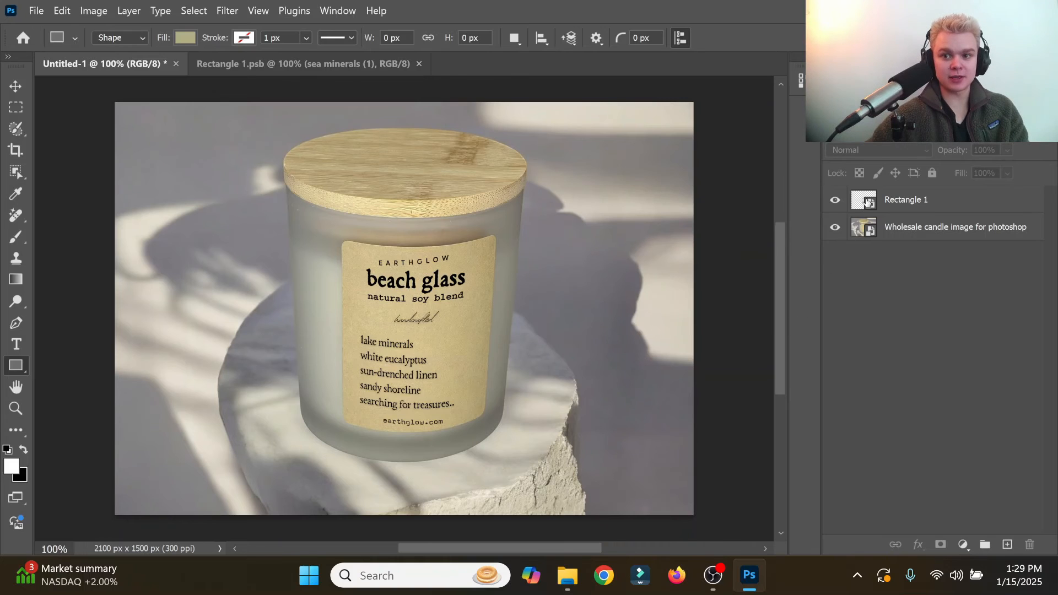
# Step: Reopen the Rectangle 1 smart object's contents, hide the "sea minerals (1)" layer and select the Rectangle 1 layer
pyautogui.doubleClick(867, 203)
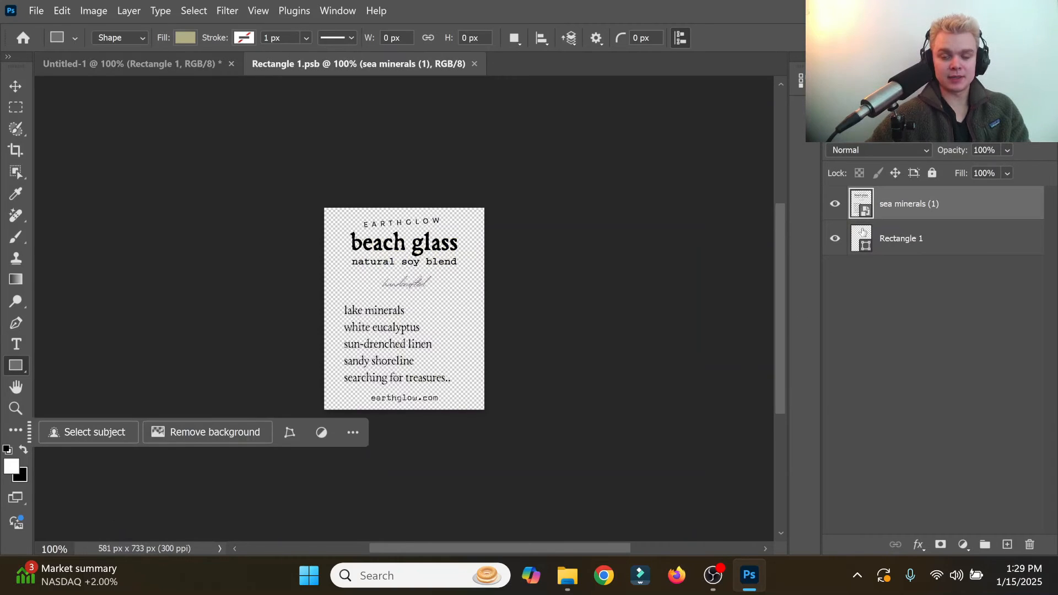
pyautogui.click(835, 209)
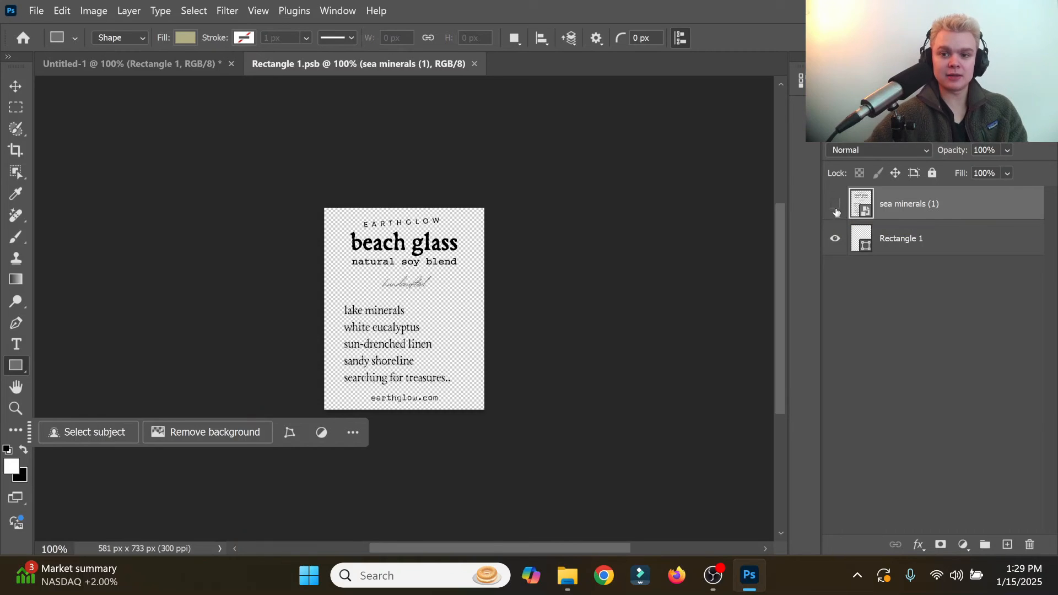
pyautogui.click(858, 249)
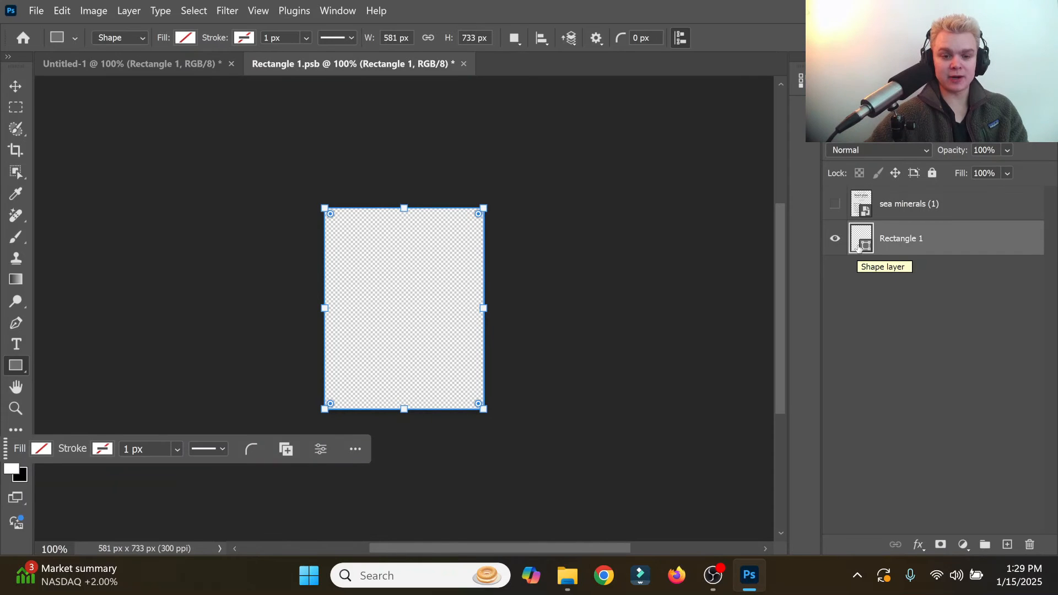
# Step: Place "cactus flower + jade, or gardenia tuberose blend (3)" from Downloads above the rectangle and save it to update the Untitled-1 mockup
pyautogui.click(568, 575)
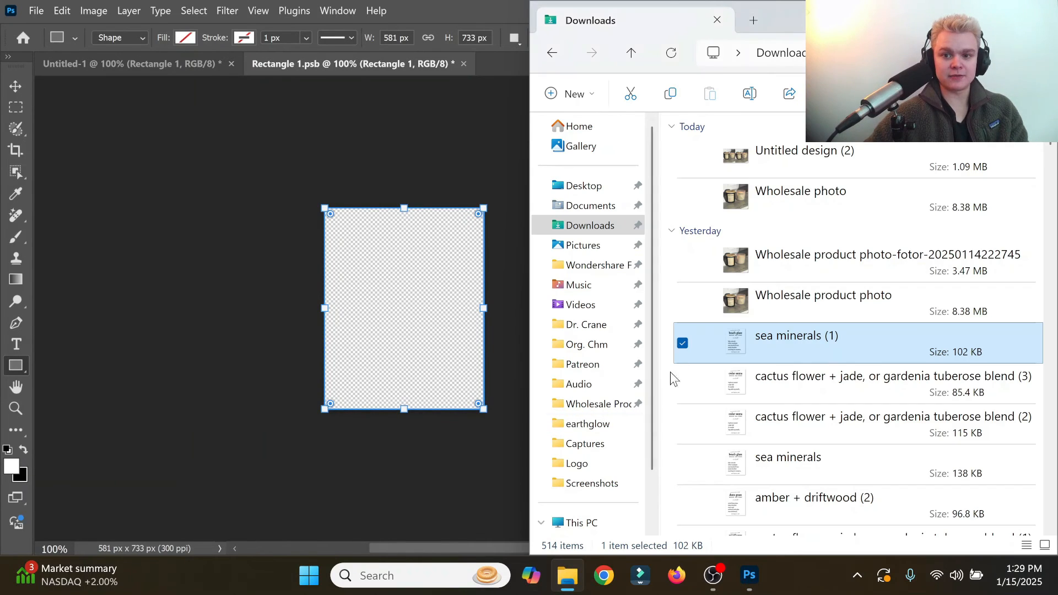
pyautogui.moveTo(733, 375); pyautogui.dragTo(421, 350)
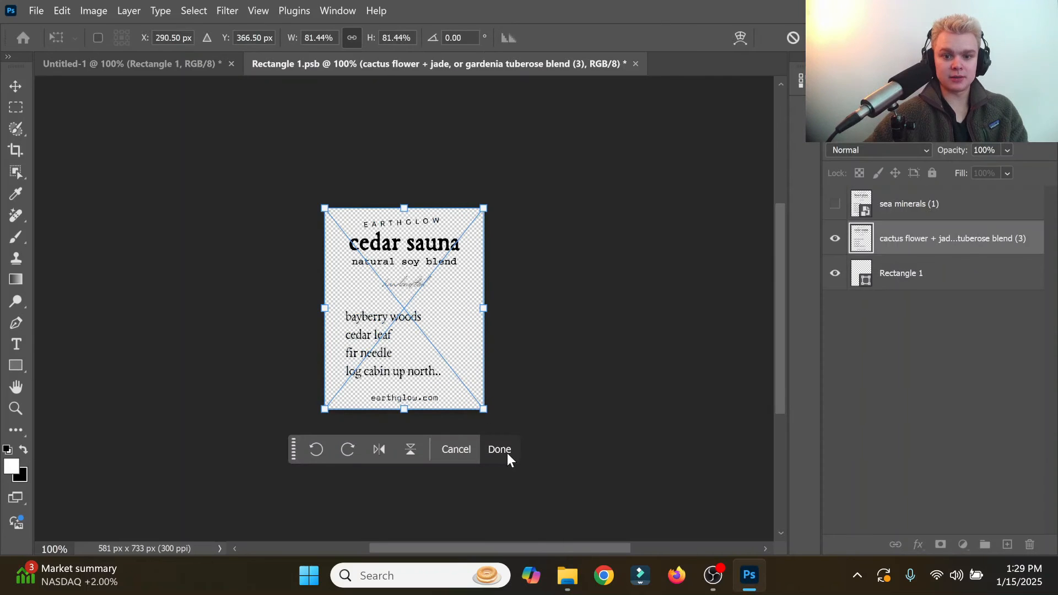
pyautogui.click(499, 449)
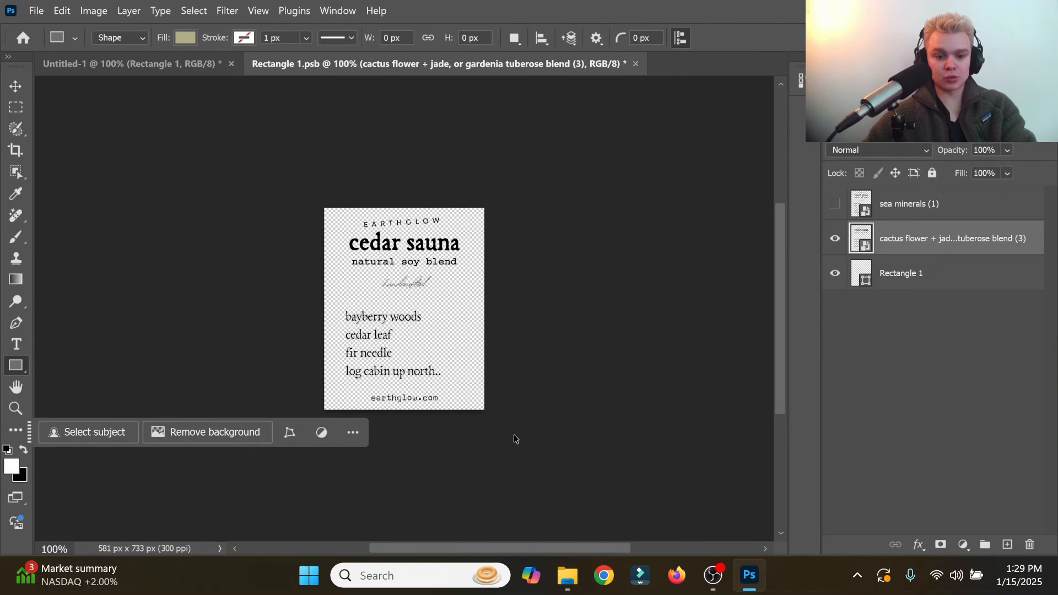
pyautogui.hotkey('ctrl', 's')
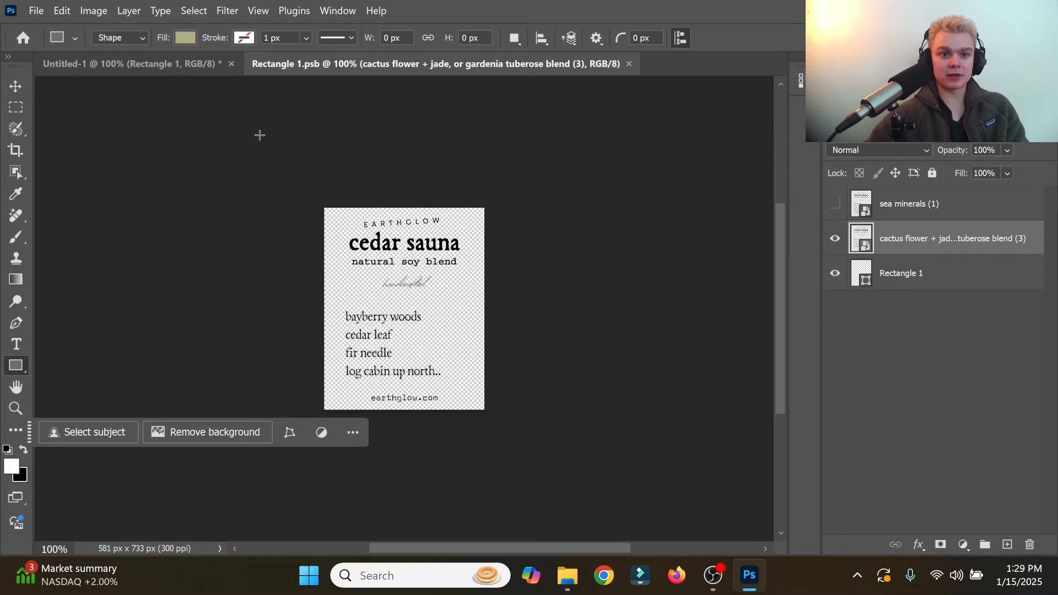
pyautogui.click(159, 71)
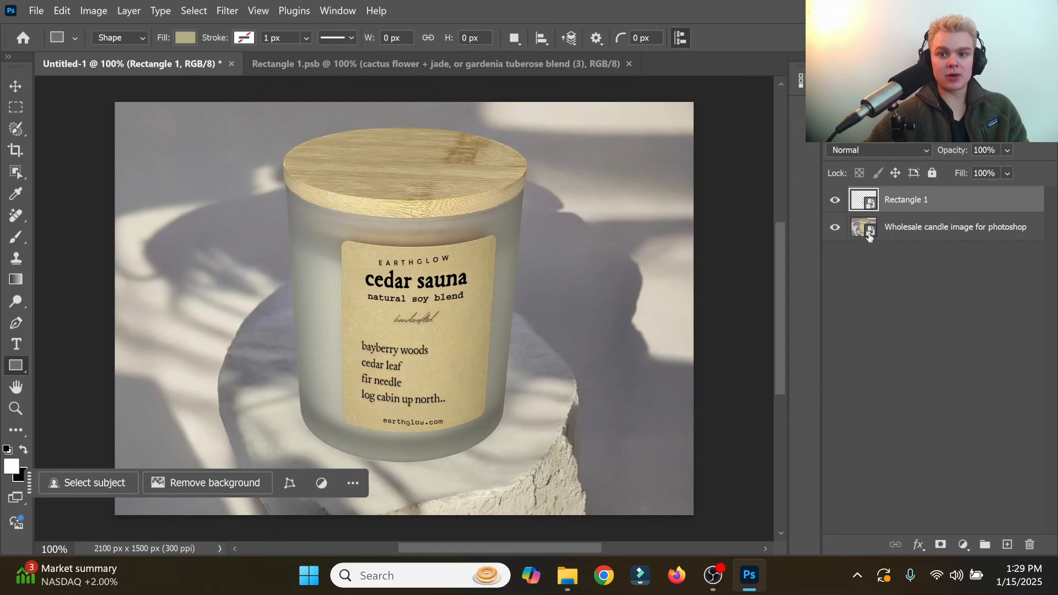
# Step: Reopen the smart object's contents and toggle the visibility of the "cactus flower + jade" label layer off and on
pyautogui.doubleClick(865, 203)
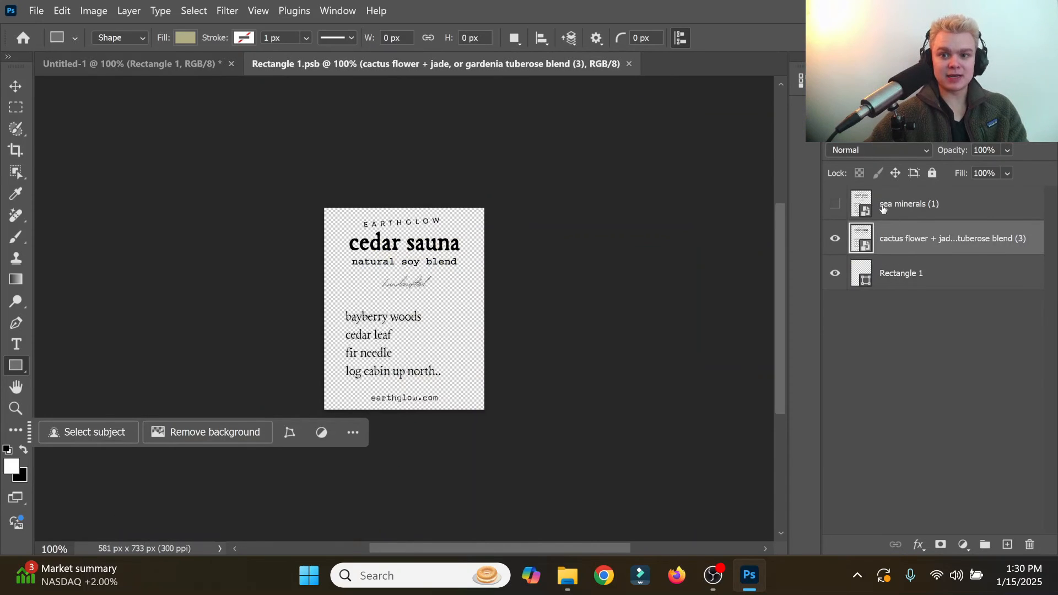
pyautogui.click(835, 240)
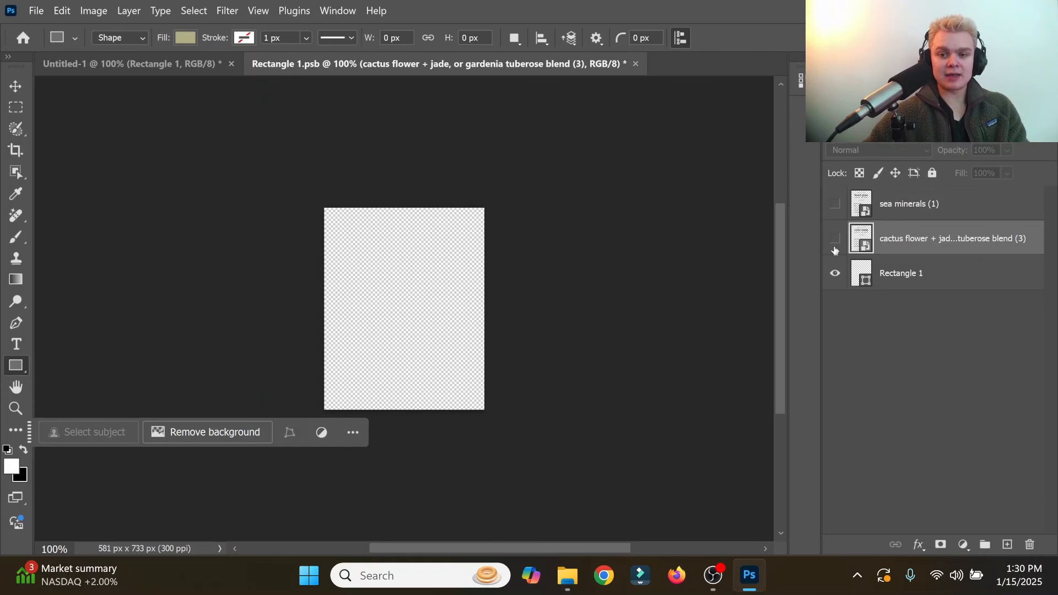
pyautogui.click(835, 239)
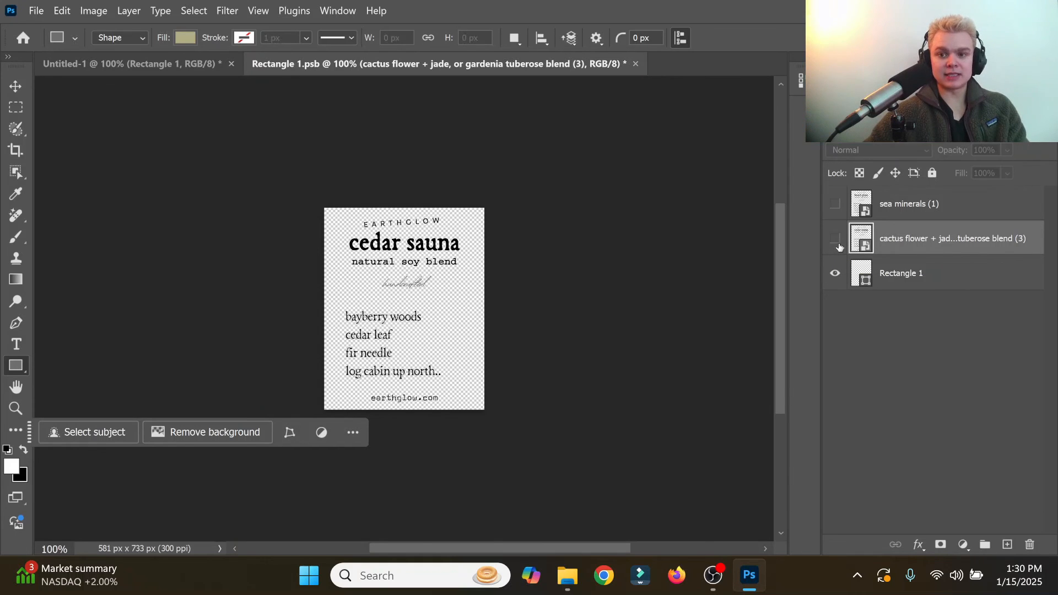
pyautogui.click(837, 242)
pyautogui.click(837, 241)
pyautogui.click(837, 242)
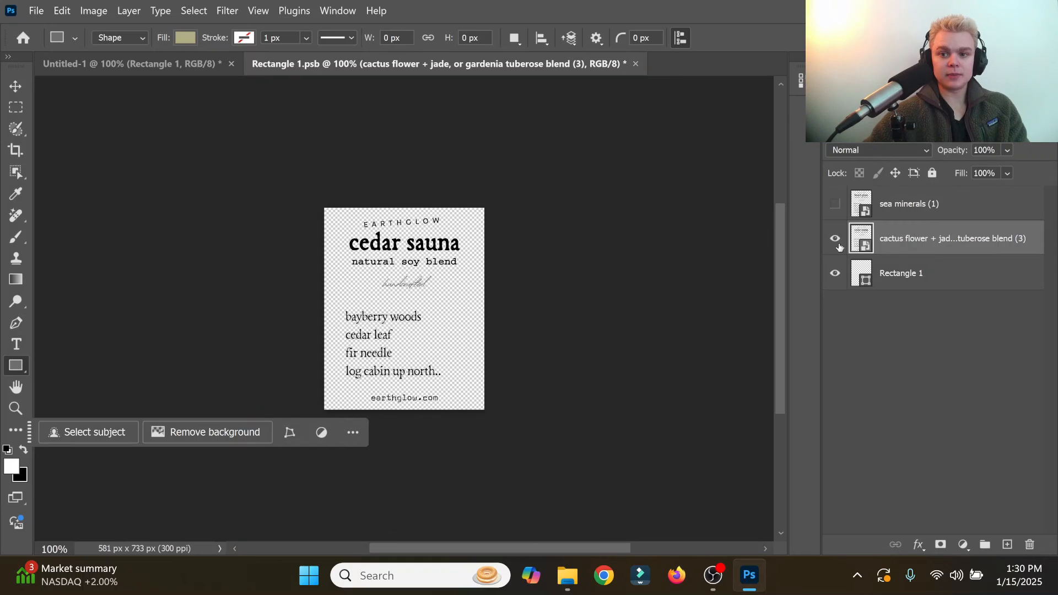
pyautogui.click(837, 242)
pyautogui.click(836, 243)
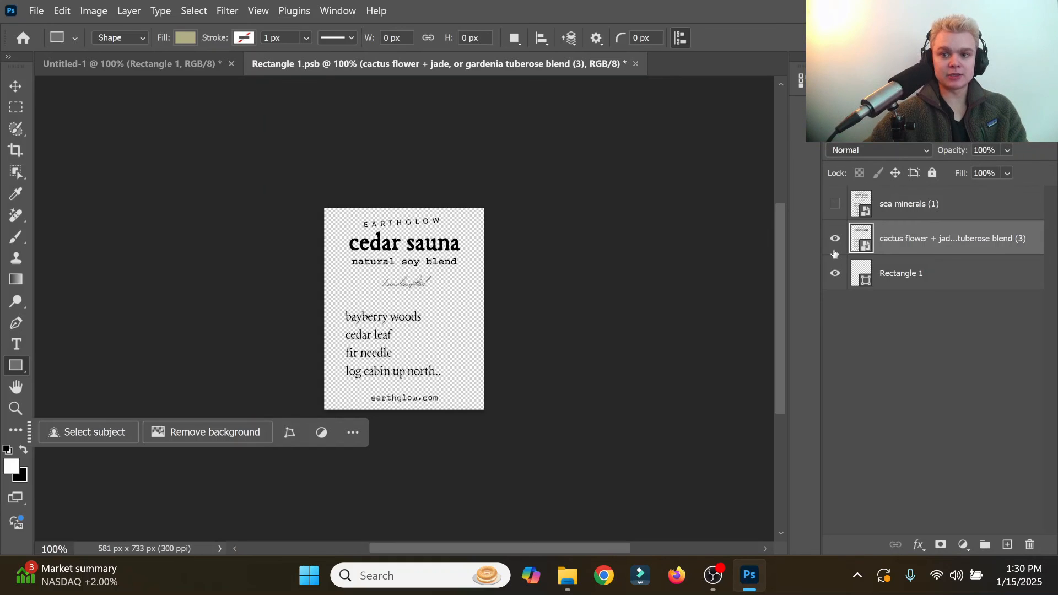
# Step: Hide the "cactus flower + jade" layer, show "sea minerals (1)", save the smart object's contents and return to the Untitled-1 mockup
pyautogui.click(835, 239)
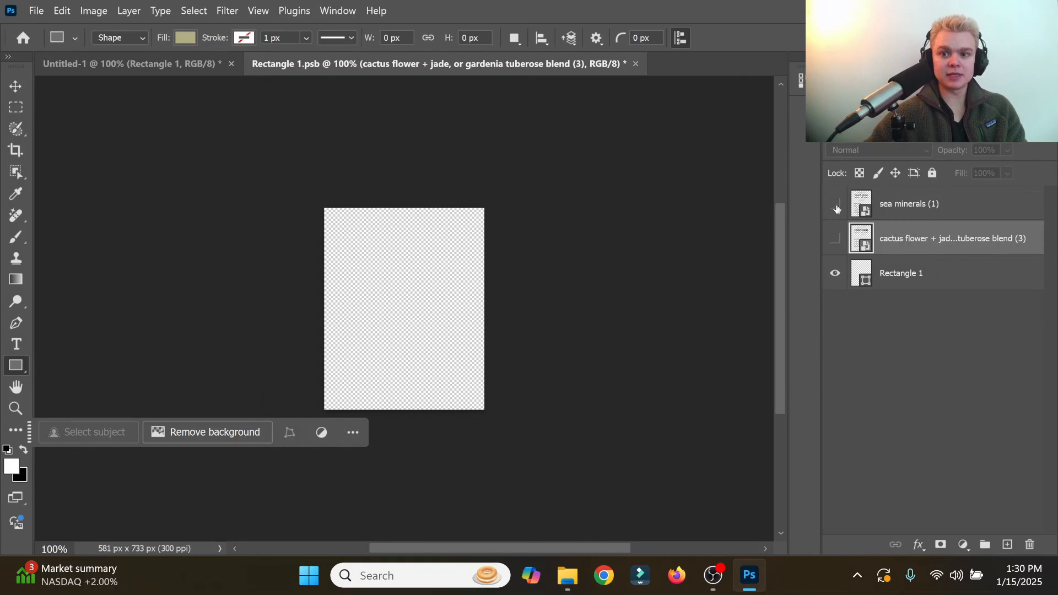
pyautogui.click(835, 205)
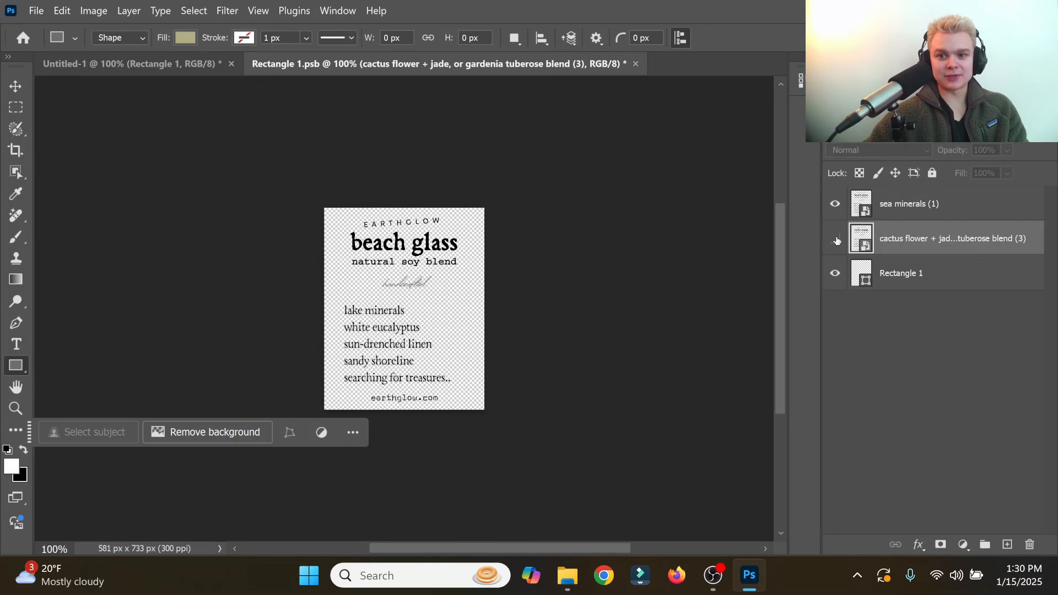
pyautogui.click(158, 67)
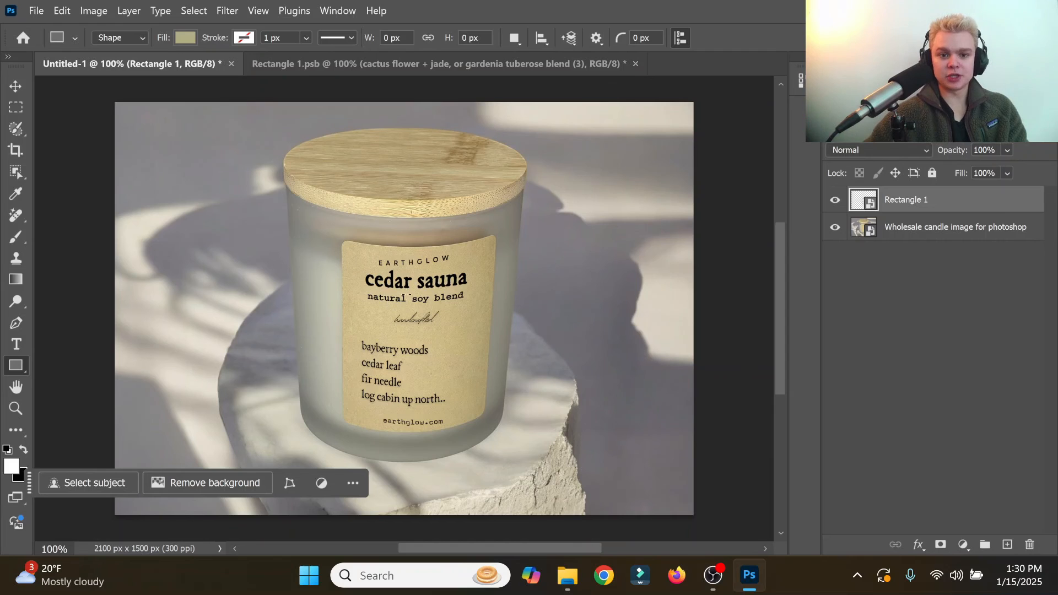
pyautogui.click(302, 64)
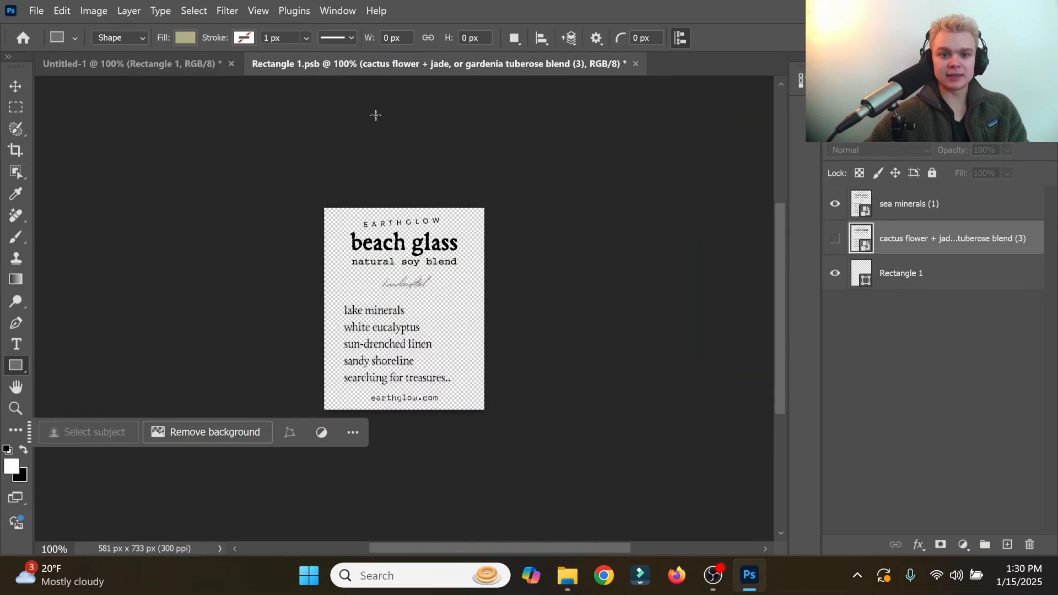
pyautogui.hotkey('ctrl', 's')
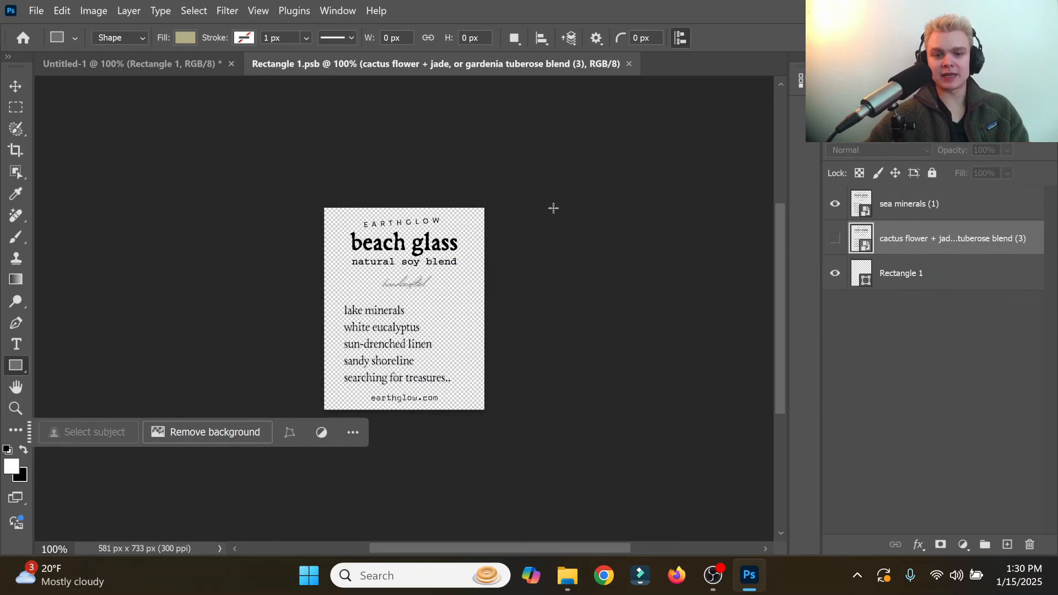
pyautogui.click(60, 63)
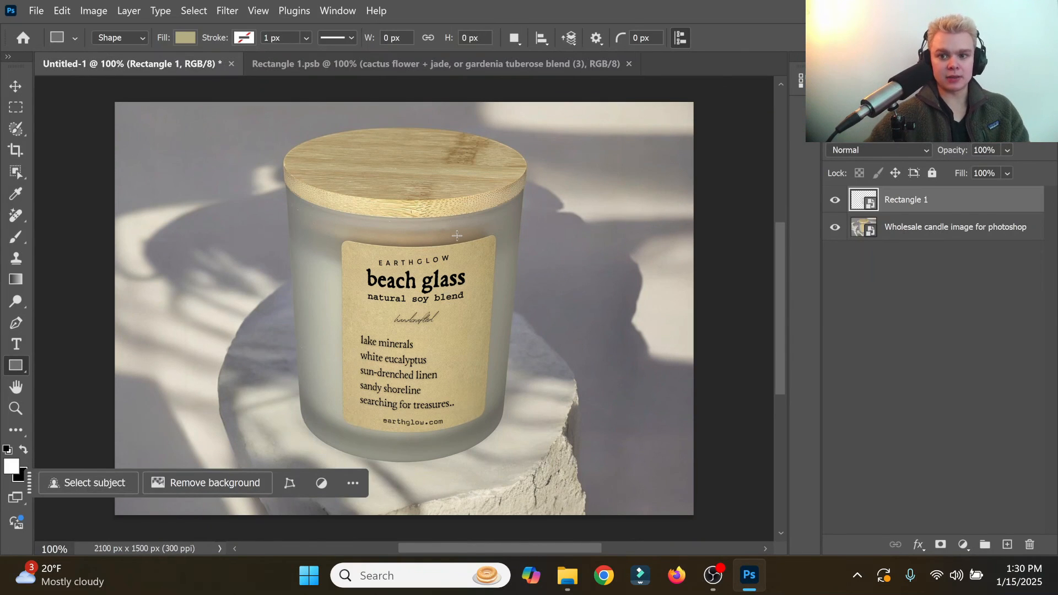
# Step: Reopen the Rectangle 1 contents, swap "sea minerals (1)" for the "cactus flower + jade" layer and save it to update the Untitled-1 mockup
pyautogui.doubleClick(863, 201)
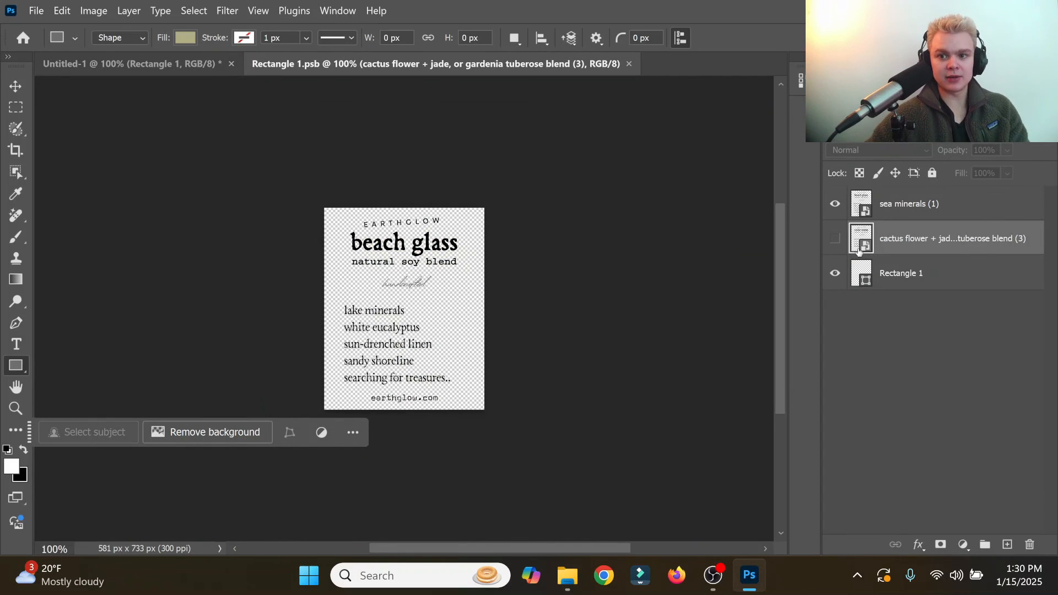
pyautogui.click(835, 205)
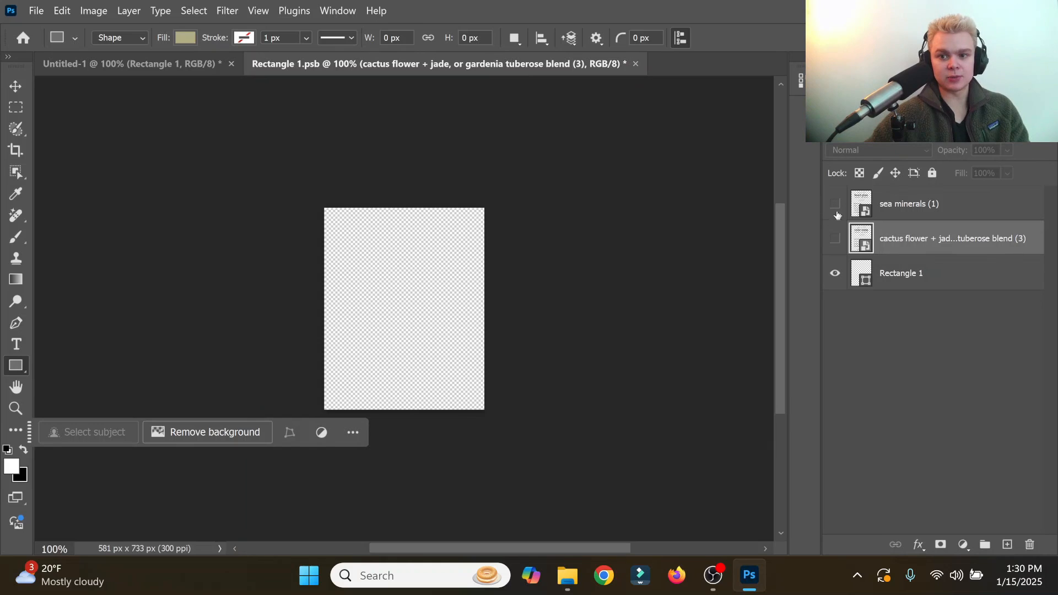
pyautogui.click(836, 241)
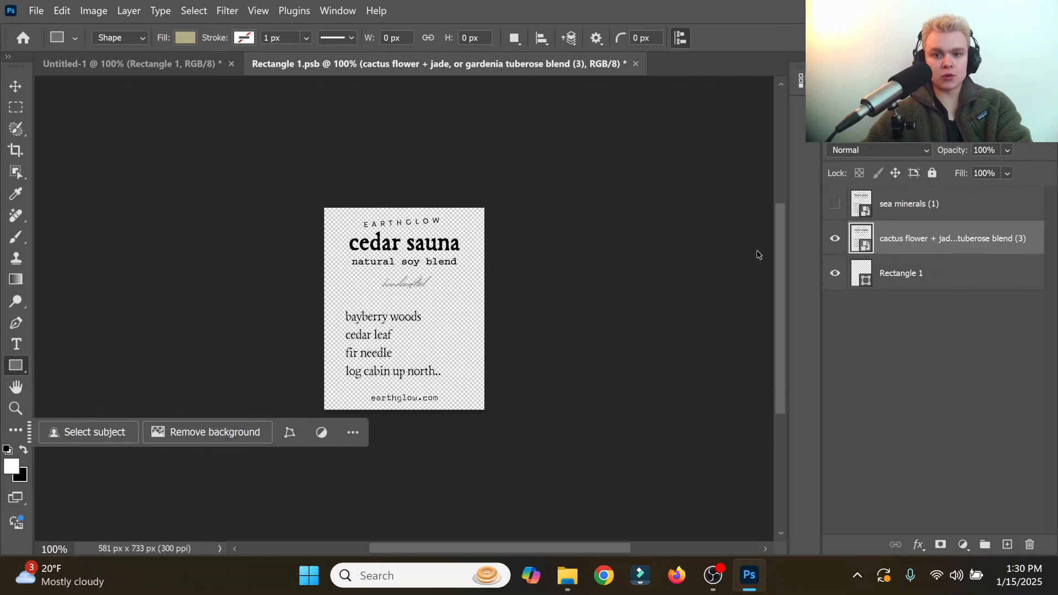
pyautogui.hotkey('ctrl', 's')
pyautogui.click(171, 62)
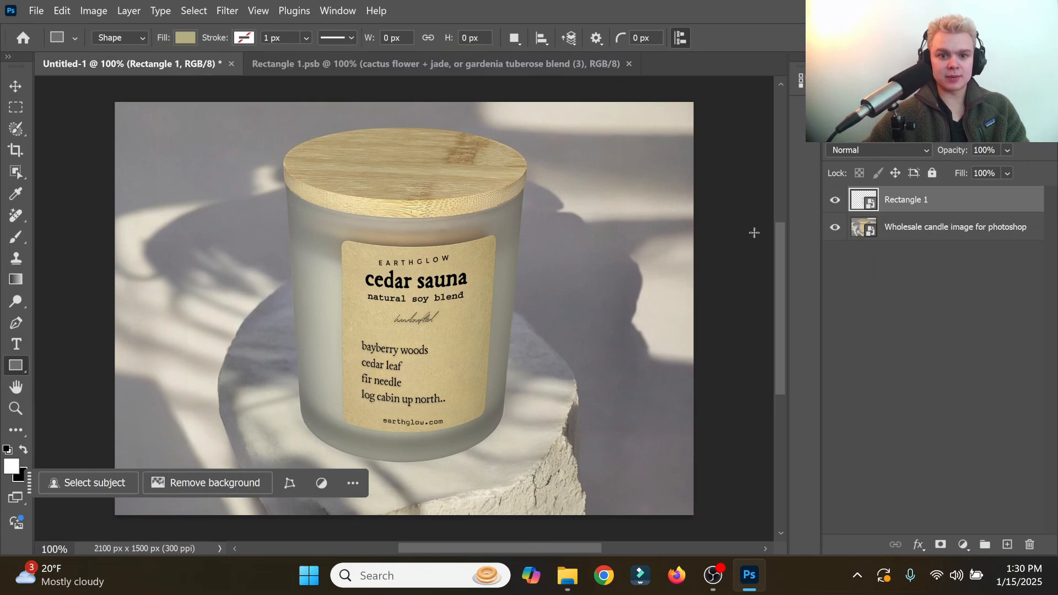